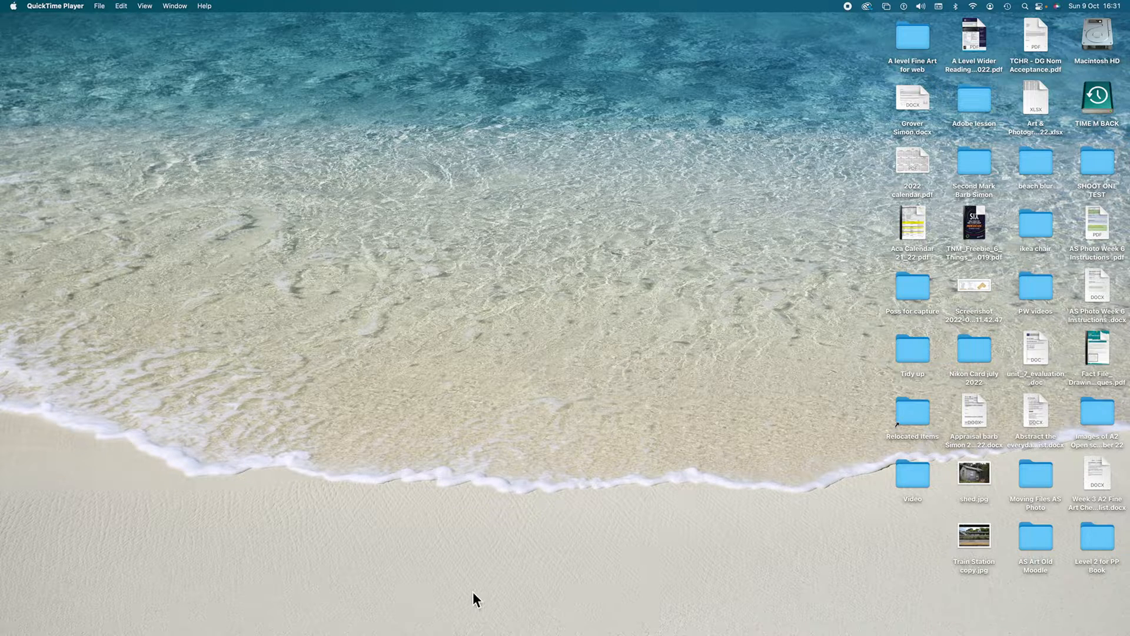
Step: Look through the photos in the SHOOT ONE TEST folder on the desktop, previewing DSC_0438.JPG, and close the folder
{"action": "double_click", "coordinate": [1096, 167]}
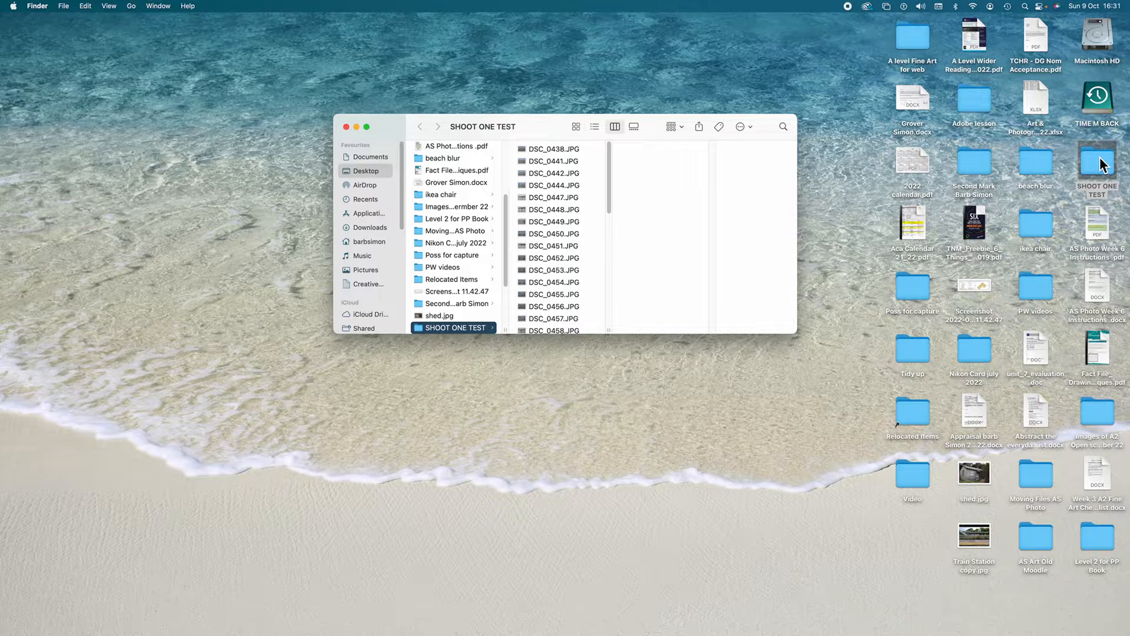
{"action": "left_click", "coordinate": [562, 152]}
{"action": "scroll", "coordinate": [552, 227], "scroll_direction": "up", "scroll_amount": 3}
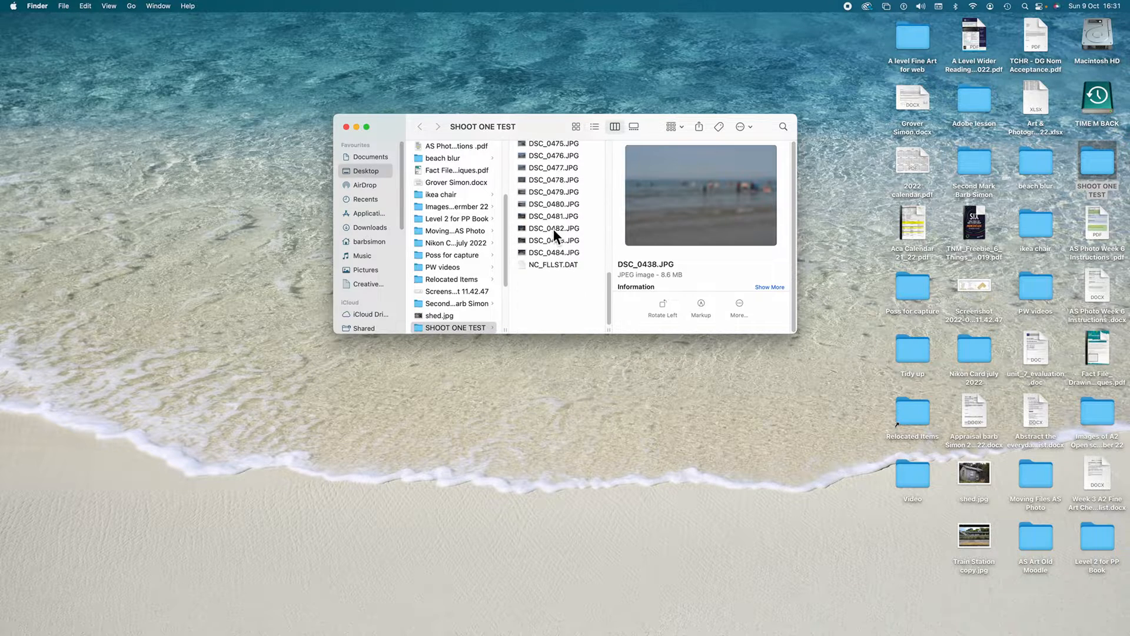
{"action": "left_click", "coordinate": [346, 127]}
{"action": "left_click", "coordinate": [1104, 172]}
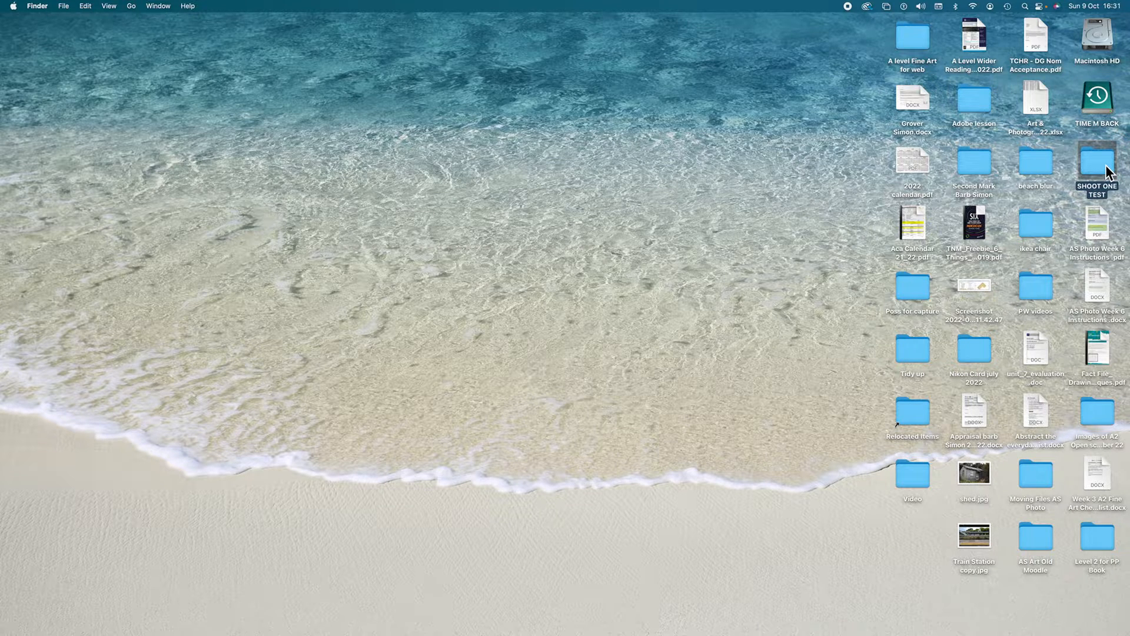
{"action": "left_click", "coordinate": [529, 146]}
Step: Switch to Photoshop and open the A1 Art CEG document from the My Art folder in Creative Cloud
{"action": "mouse_move", "coordinate": [808, 633]}
{"action": "left_click", "coordinate": [996, 617]}
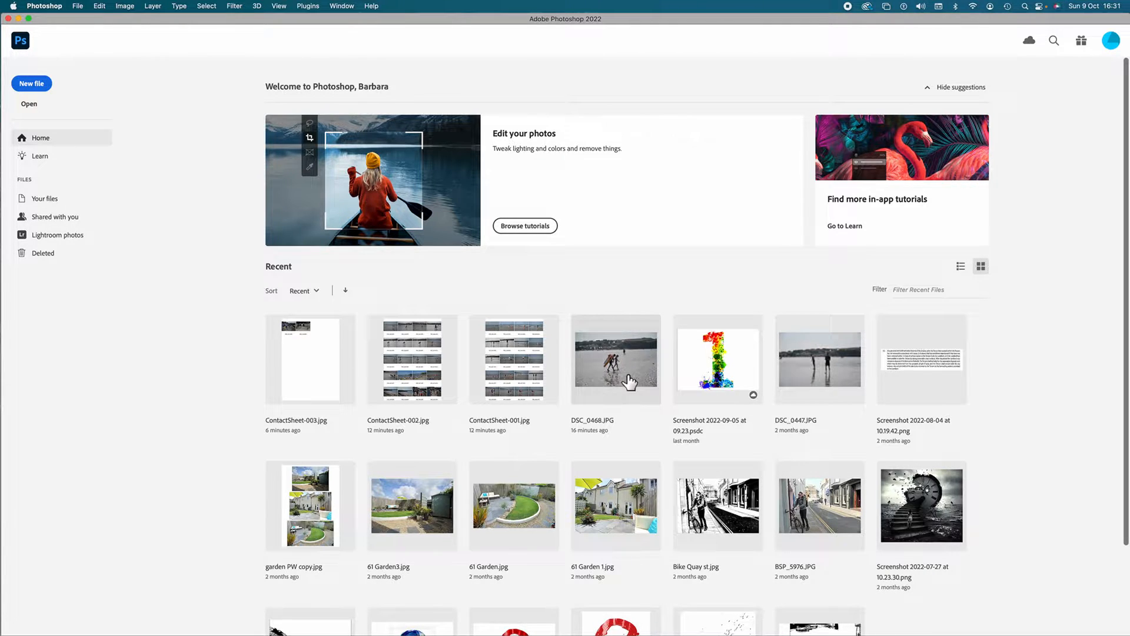
{"action": "left_click", "coordinate": [35, 107]}
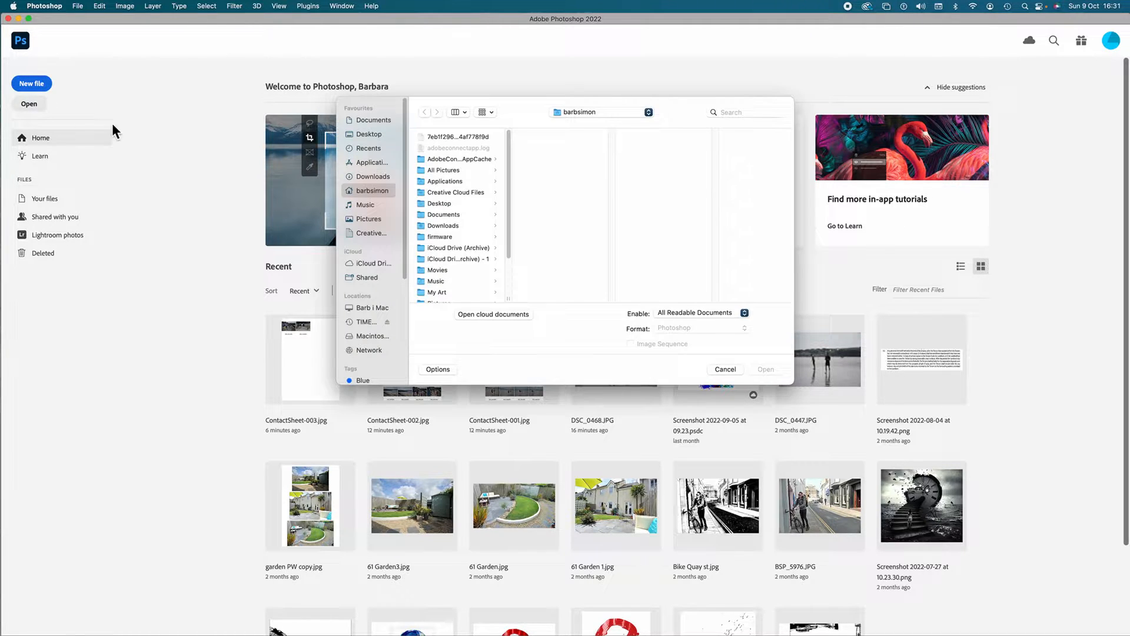
{"action": "scroll", "coordinate": [486, 189], "scroll_direction": "down", "scroll_amount": 5}
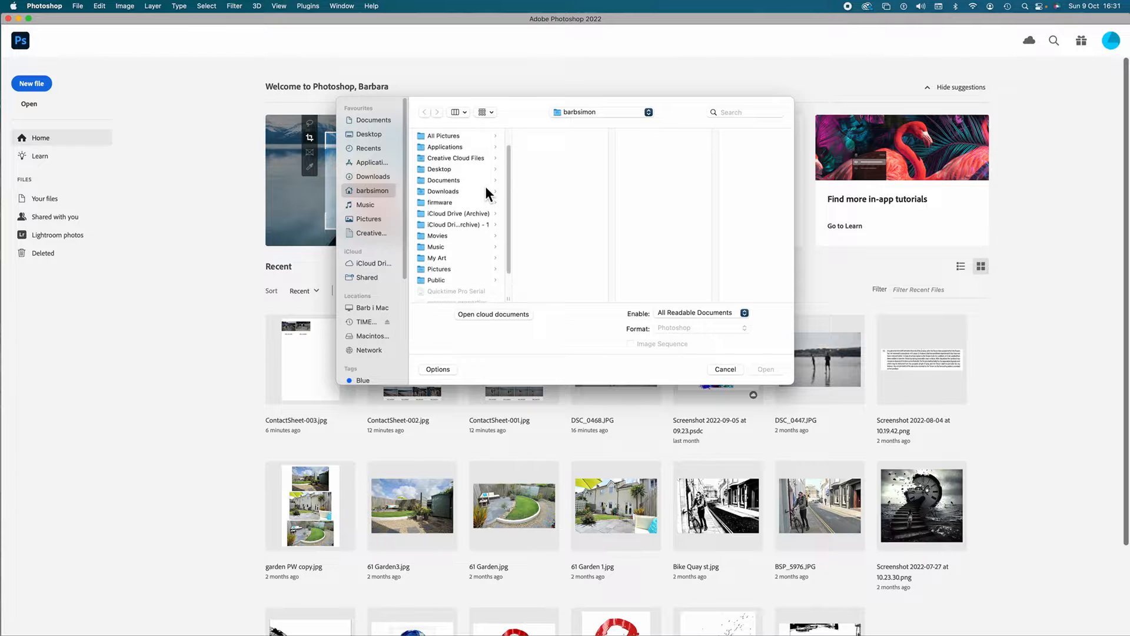
{"action": "left_click", "coordinate": [486, 316]}
{"action": "scroll", "coordinate": [591, 345], "scroll_direction": "down", "scroll_amount": 10}
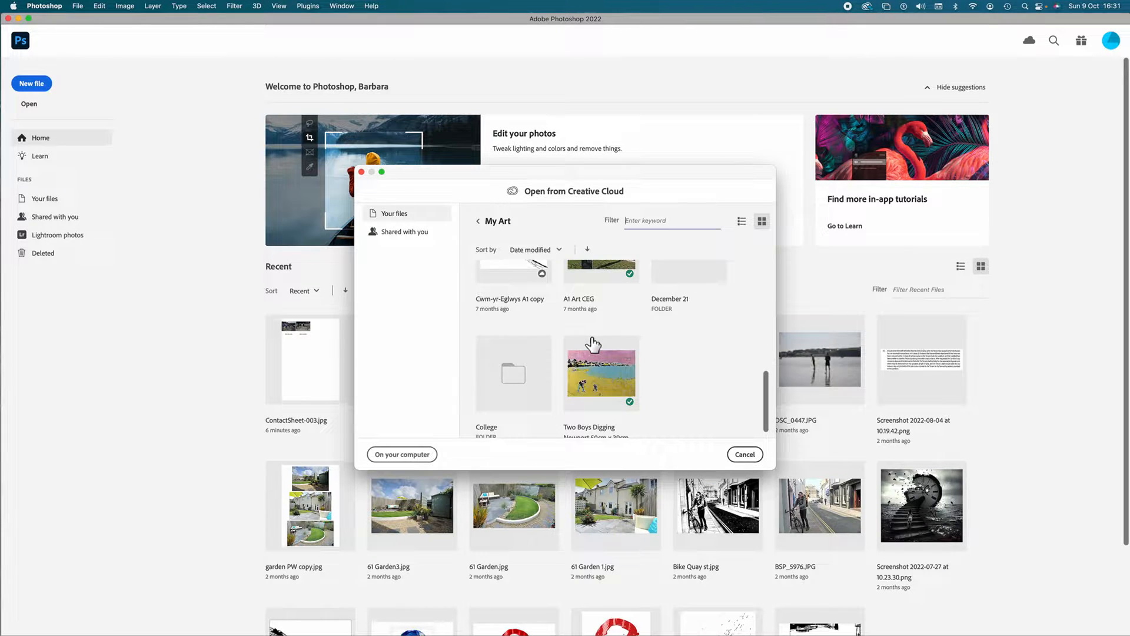
{"action": "scroll", "coordinate": [595, 348], "scroll_direction": "up", "scroll_amount": 8}
{"action": "scroll", "coordinate": [624, 360], "scroll_direction": "down", "scroll_amount": 2}
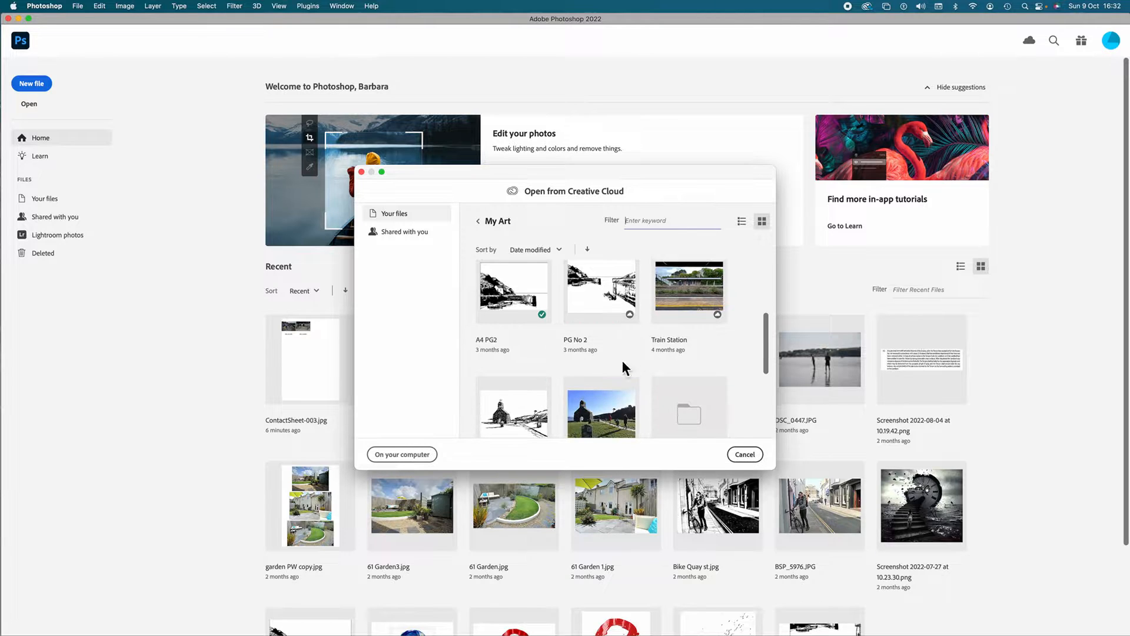
{"action": "double_click", "coordinate": [609, 421]}
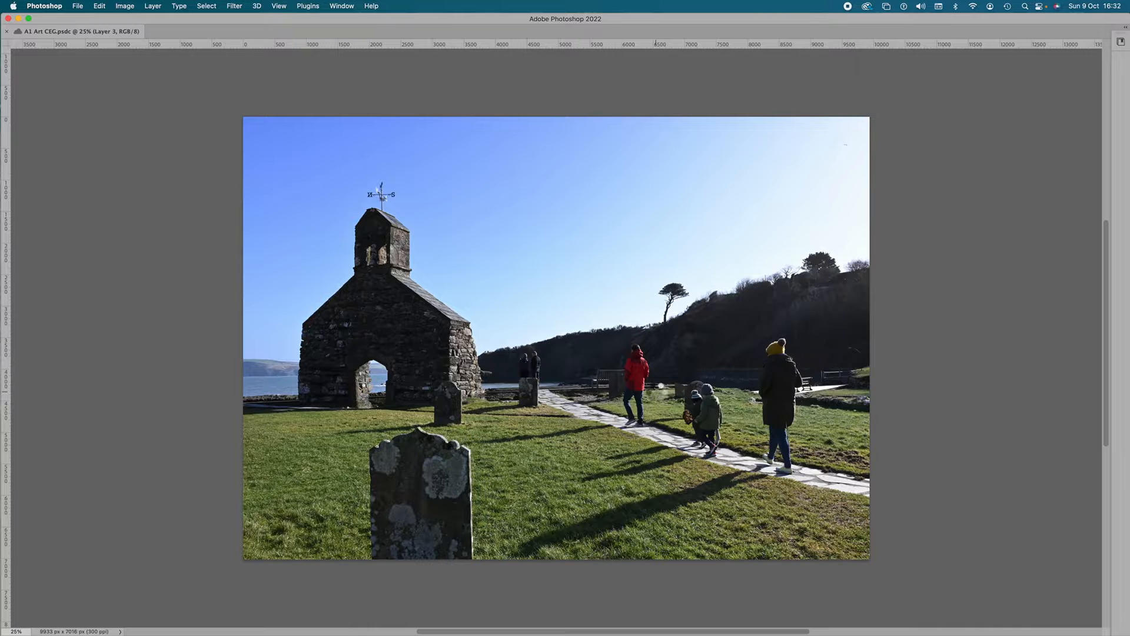
{"action": "scroll", "coordinate": [656, 391], "scroll_direction": "down", "scroll_amount": 1}
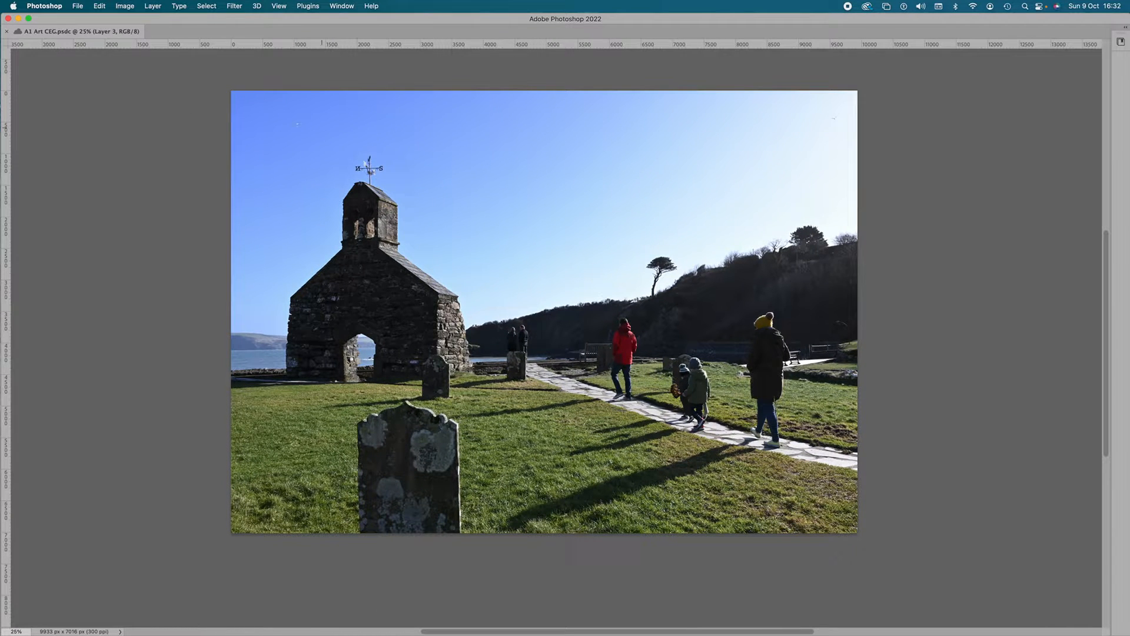
Step: Generate contact sheets with Contact Sheet II from the Desktop folder SHOOT ONE TEST, and close the A1 Art CEG document
{"action": "left_click", "coordinate": [78, 6]}
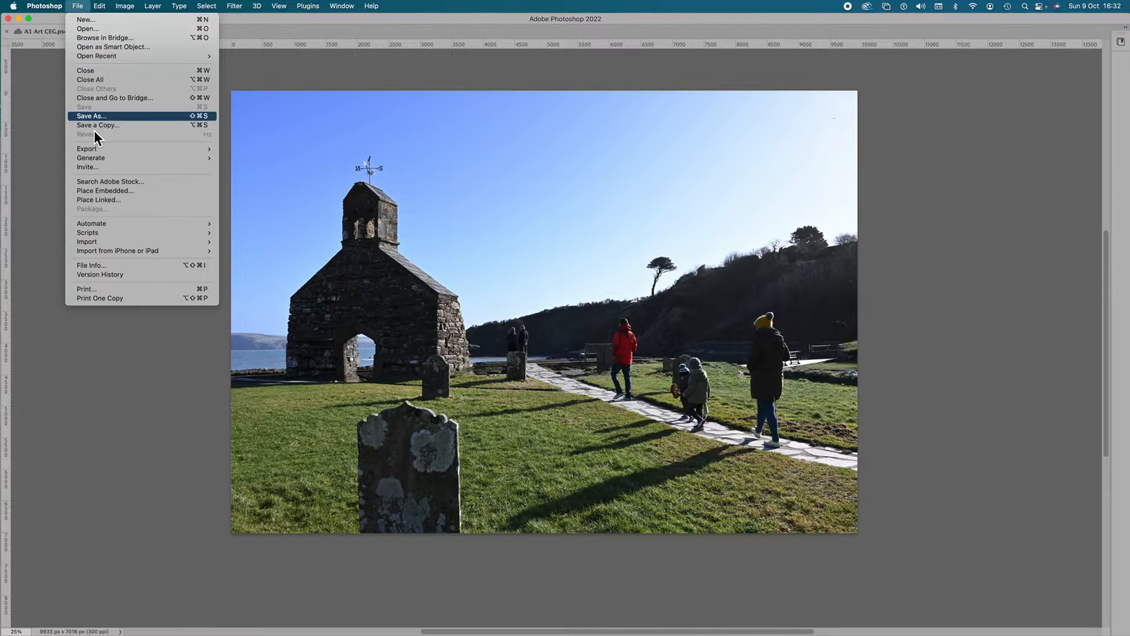
{"action": "mouse_move", "coordinate": [99, 225]}
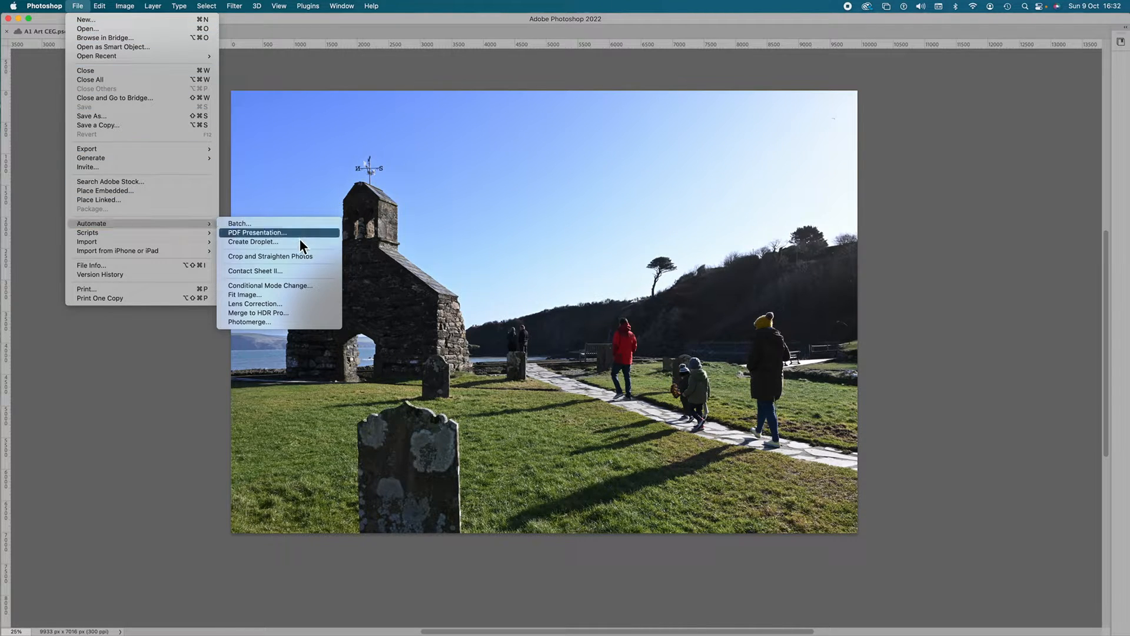
{"action": "left_click", "coordinate": [292, 272]}
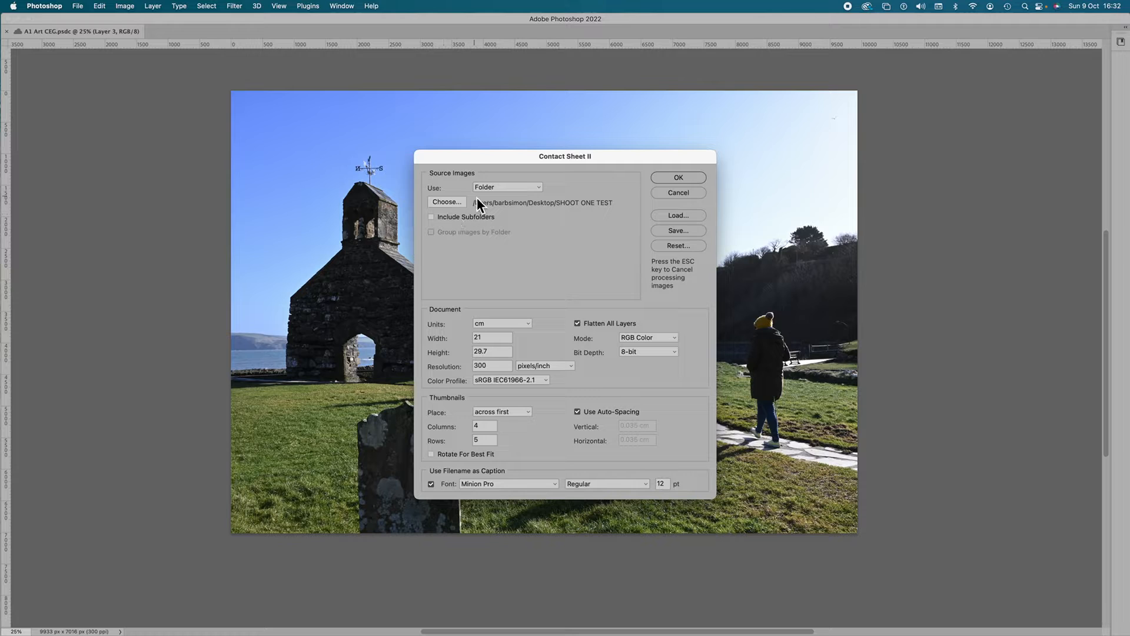
{"action": "left_click", "coordinate": [447, 201]}
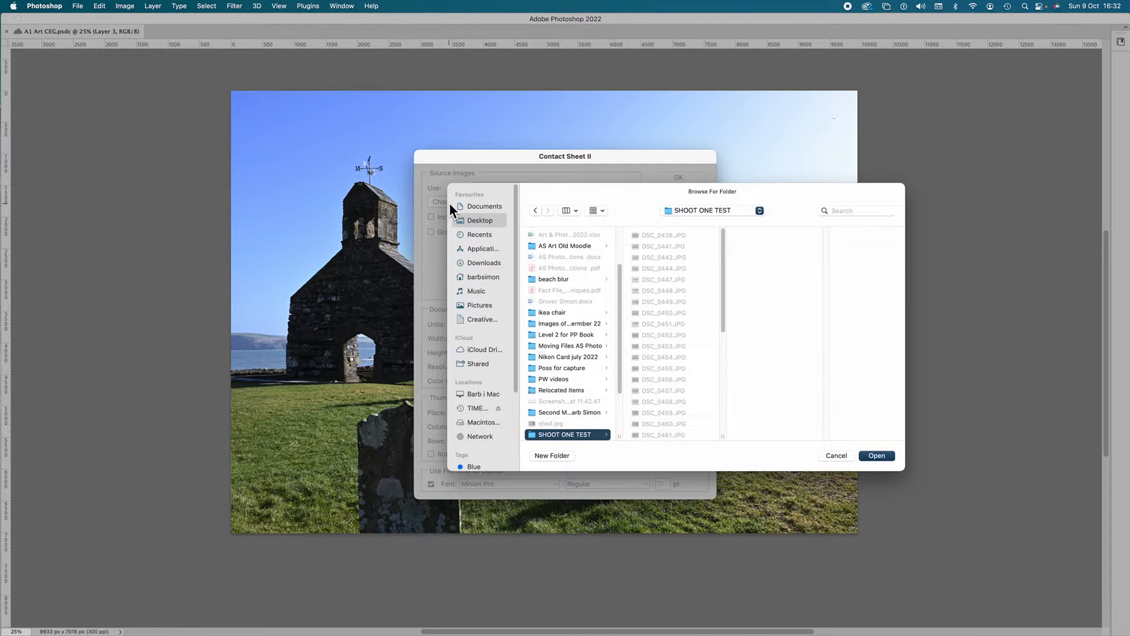
{"action": "left_click", "coordinate": [474, 221]}
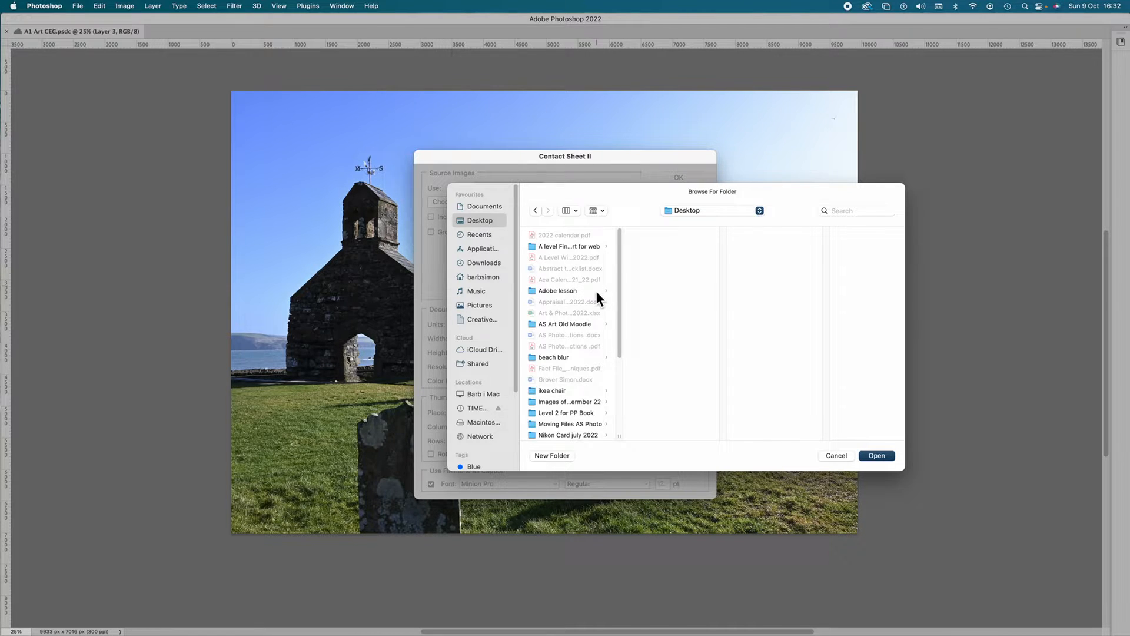
{"action": "scroll", "coordinate": [588, 347], "scroll_direction": "down", "scroll_amount": 5}
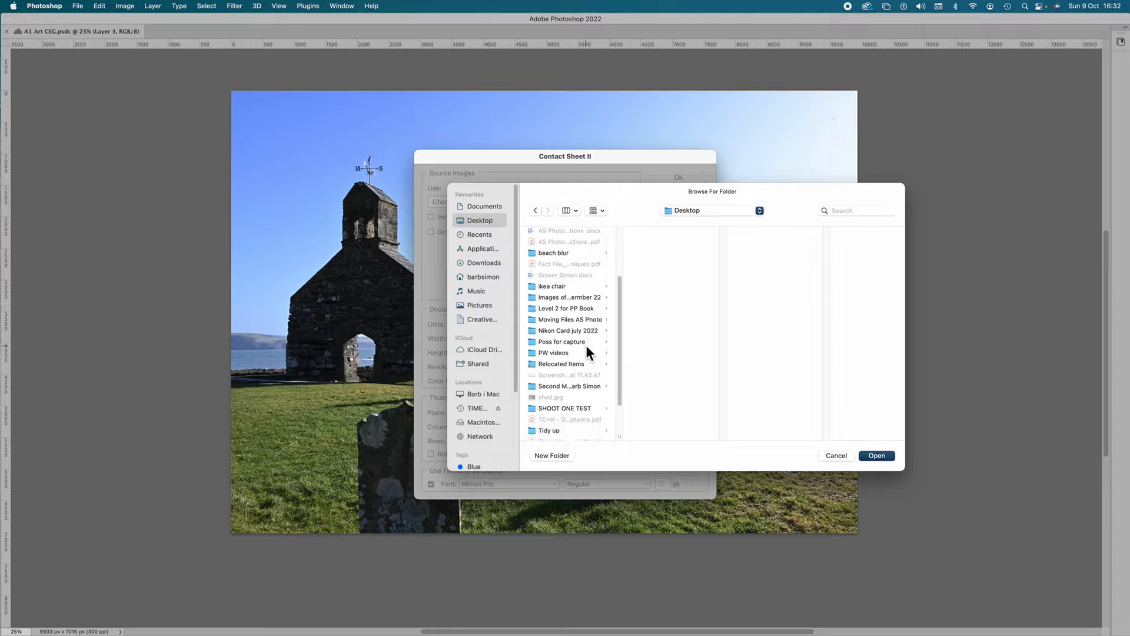
{"action": "scroll", "coordinate": [586, 346], "scroll_direction": "down", "scroll_amount": 1}
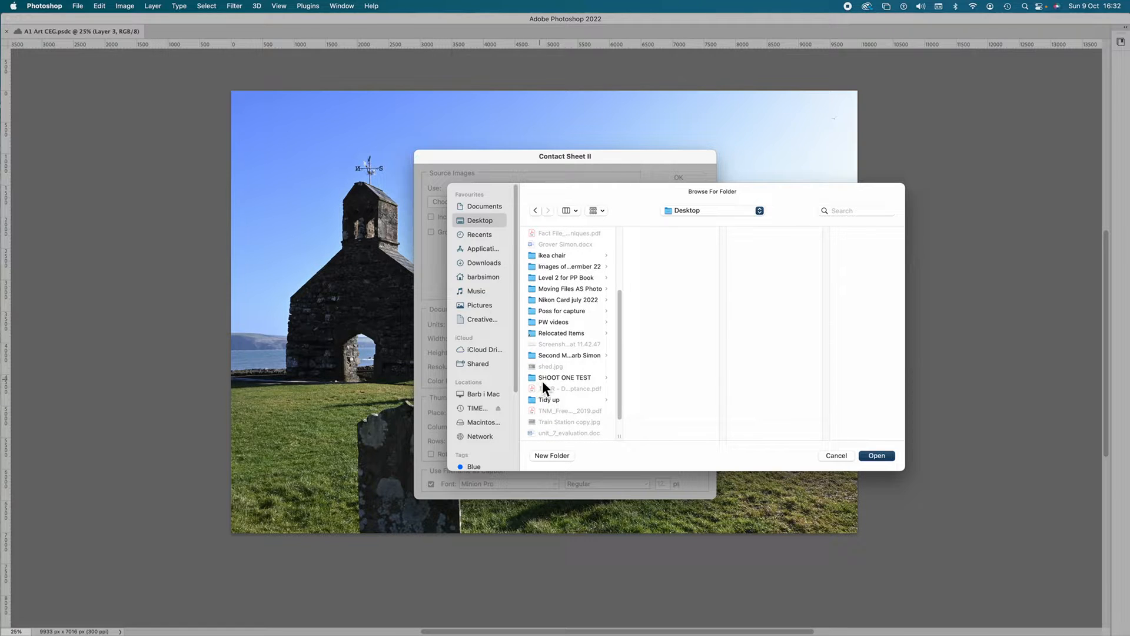
{"action": "left_click", "coordinate": [541, 379]}
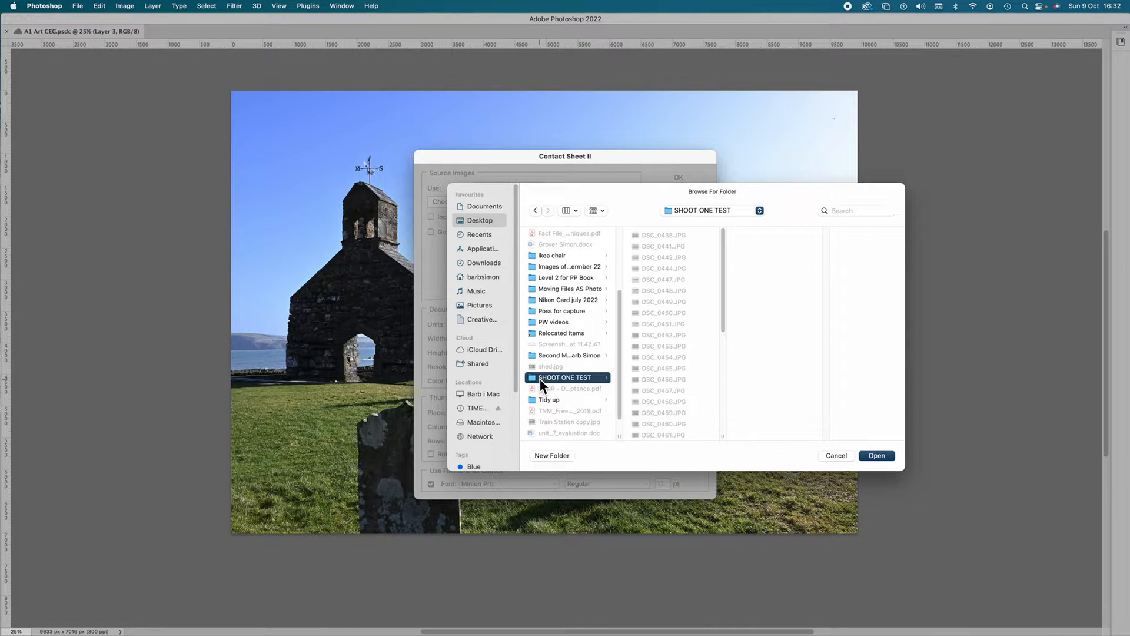
{"action": "left_click", "coordinate": [877, 456]}
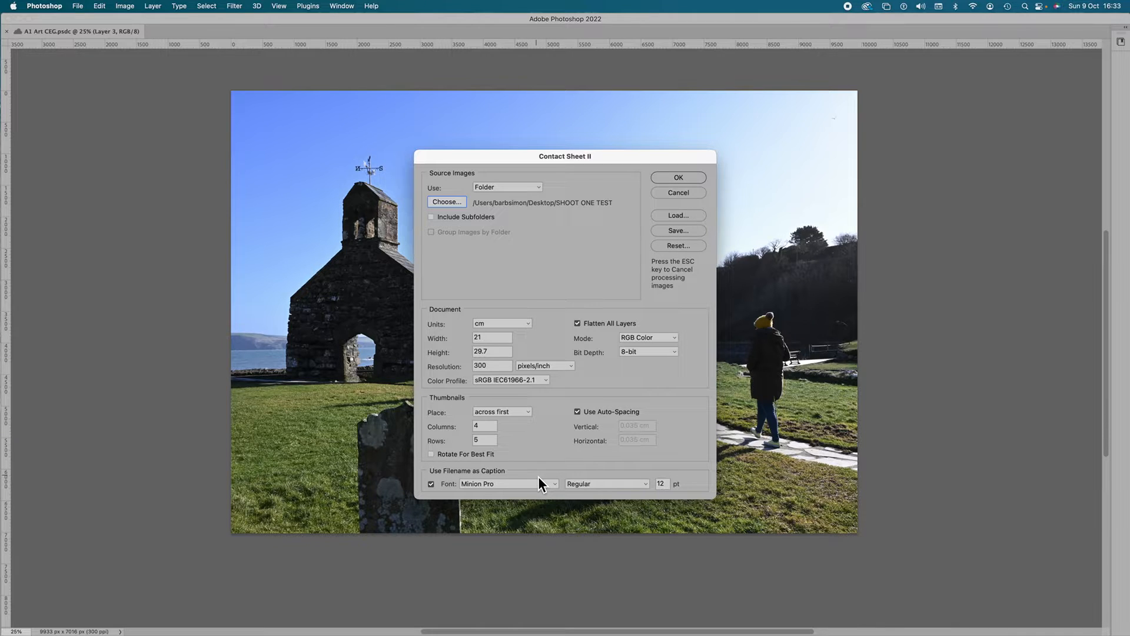
{"action": "left_click", "coordinate": [665, 181]}
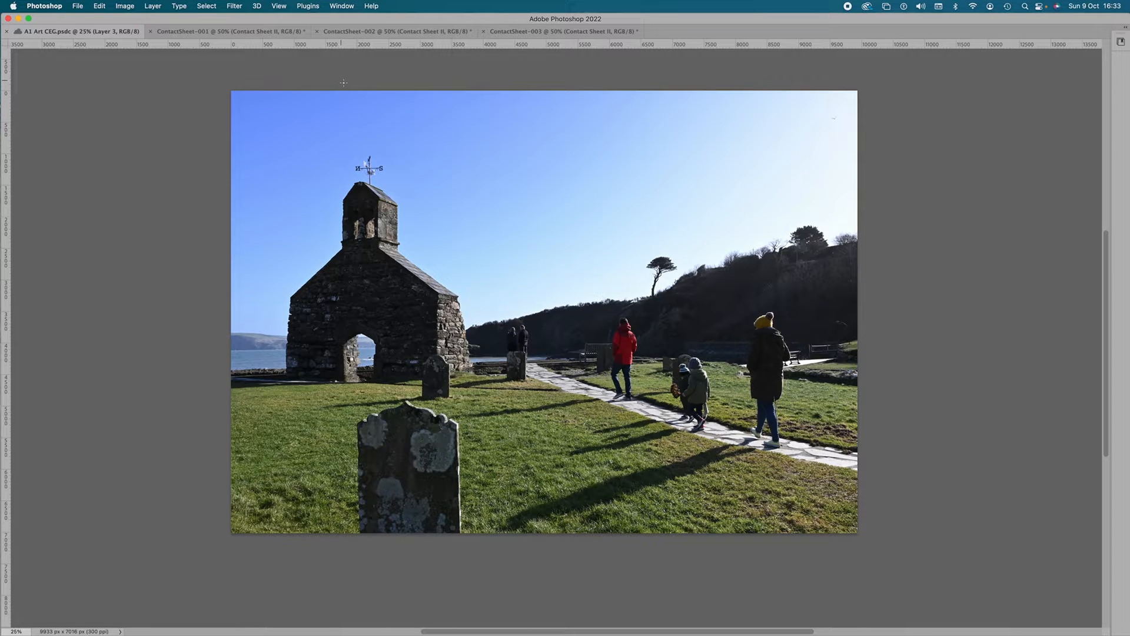
{"action": "left_click", "coordinate": [10, 34]}
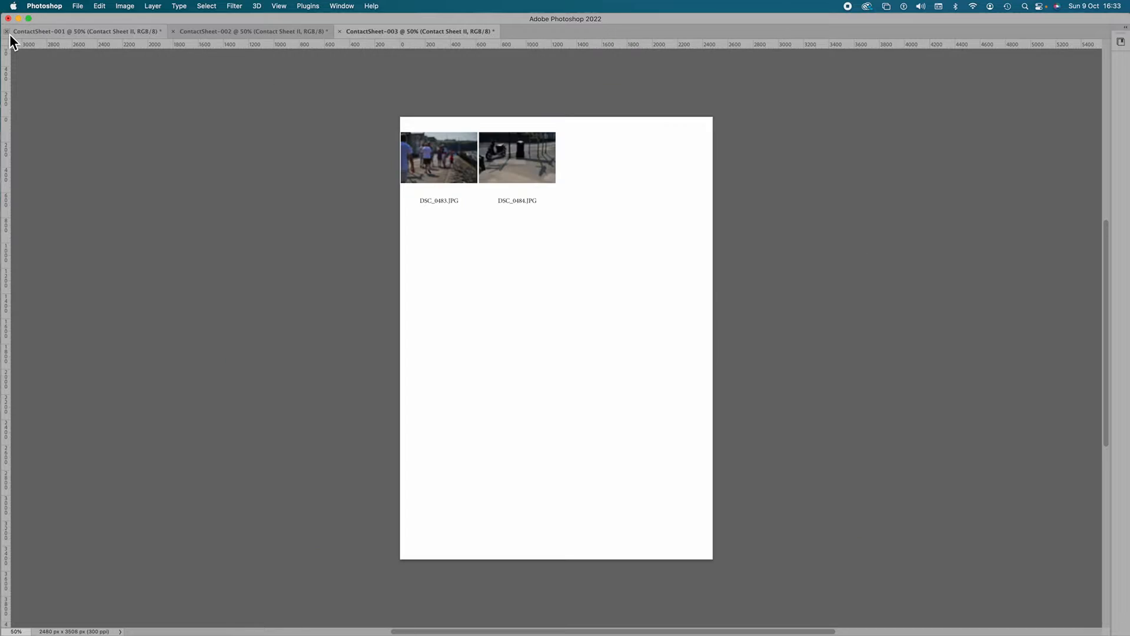
Step: Look through the three generated contact sheets to check their thumbnails and filename captions
{"action": "left_click", "coordinate": [121, 33]}
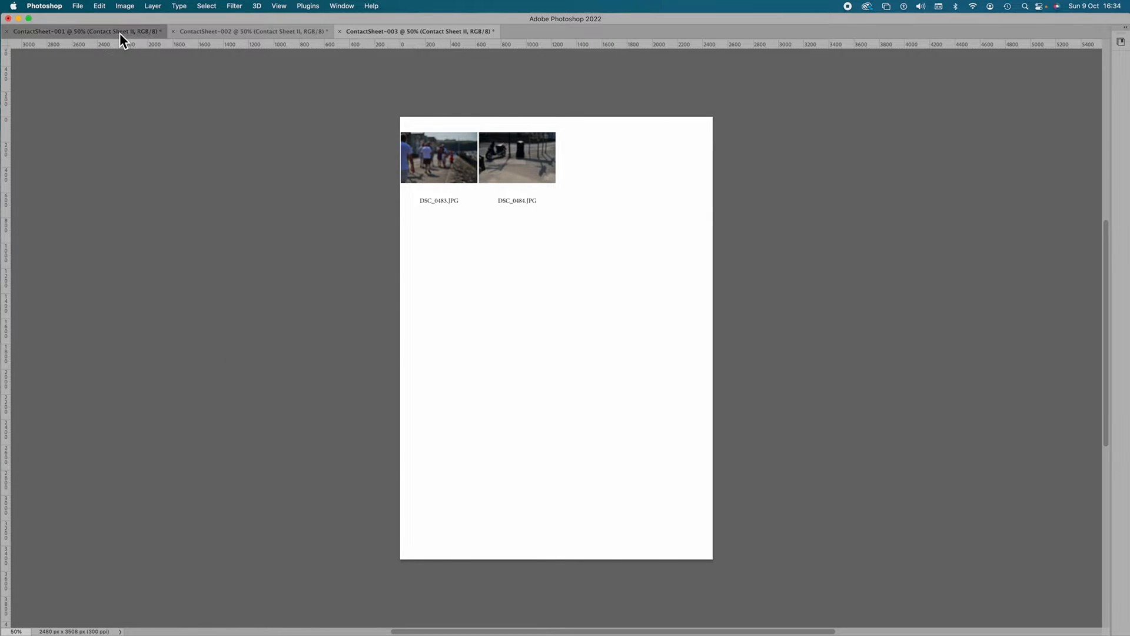
{"action": "left_click", "coordinate": [259, 33]}
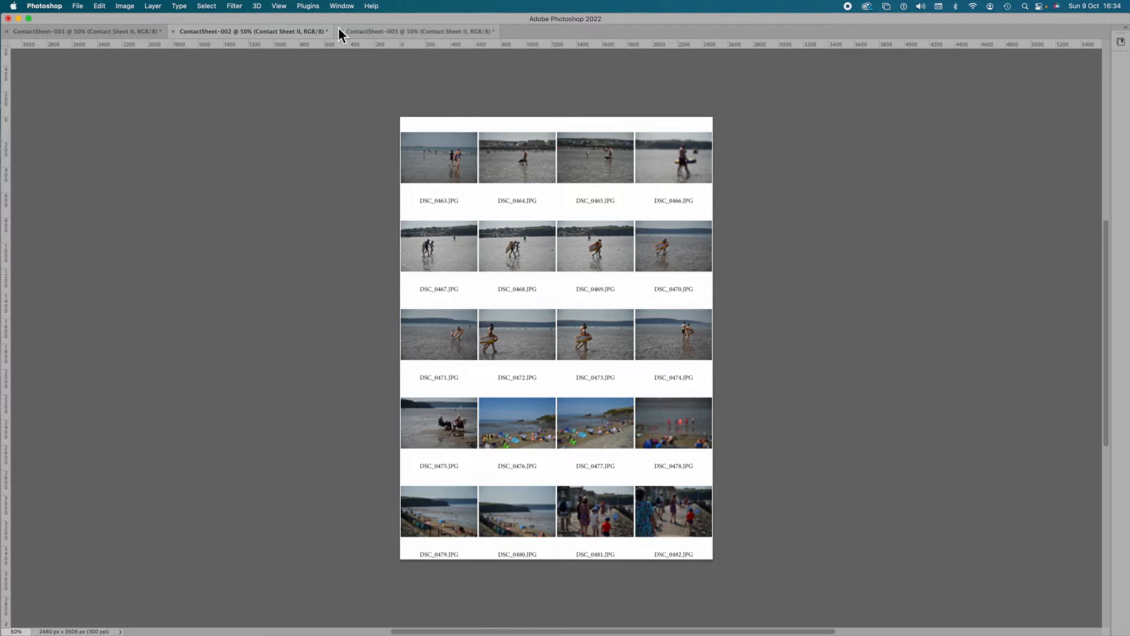
{"action": "left_click", "coordinate": [362, 31]}
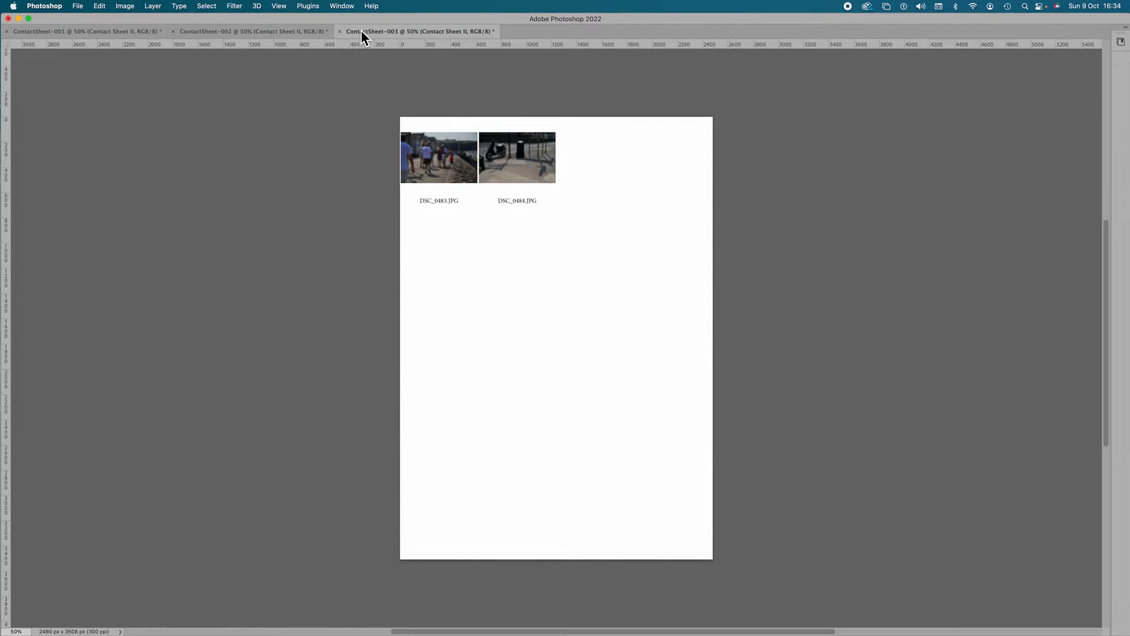
{"action": "left_click", "coordinate": [277, 34]}
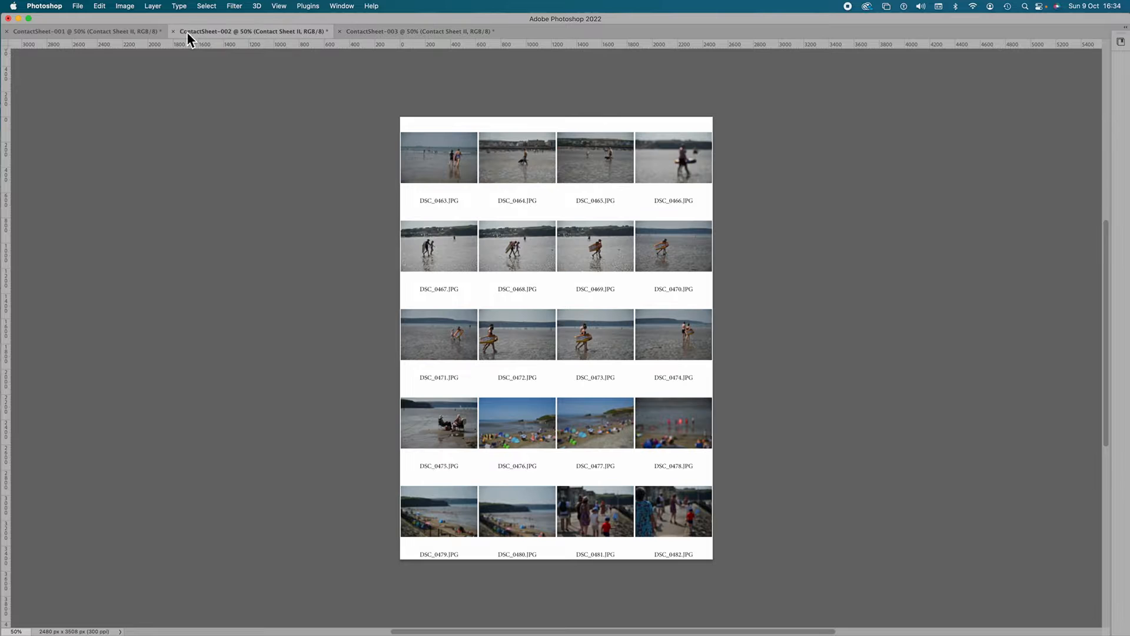
{"action": "left_click", "coordinate": [127, 33]}
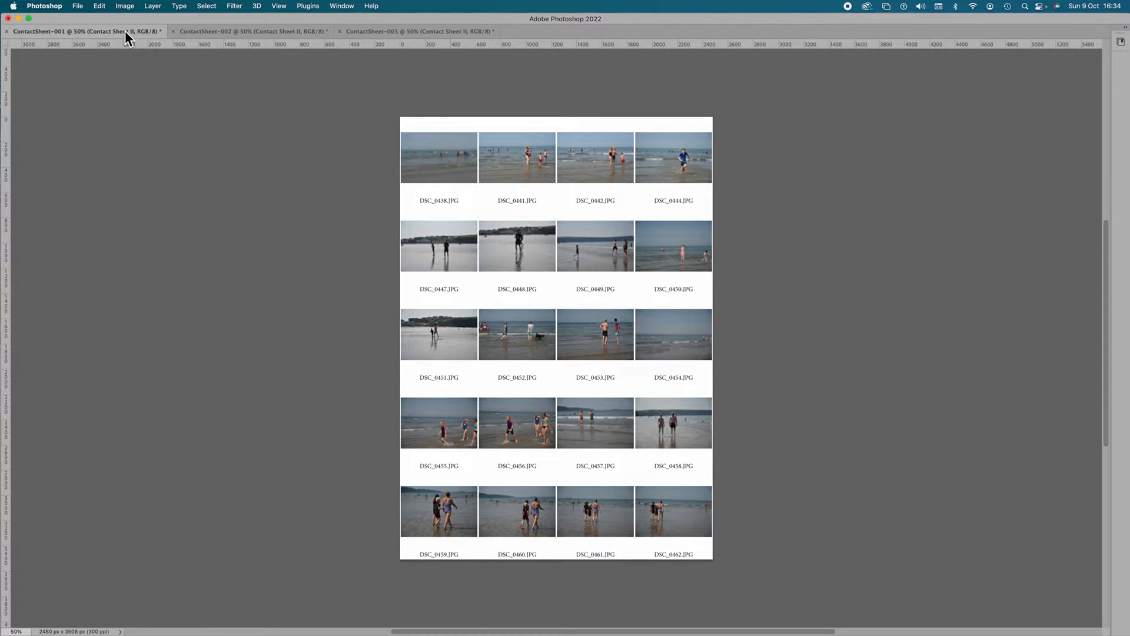
{"action": "left_click", "coordinate": [194, 32]}
{"action": "left_click", "coordinate": [369, 33]}
Step: Start saving a copy of ContactSheet-001 on the computer and create the folder "Contact Prints Shoot 1" inside SHOOT ONE TEST
{"action": "left_click", "coordinate": [93, 30]}
{"action": "left_click", "coordinate": [82, 8]}
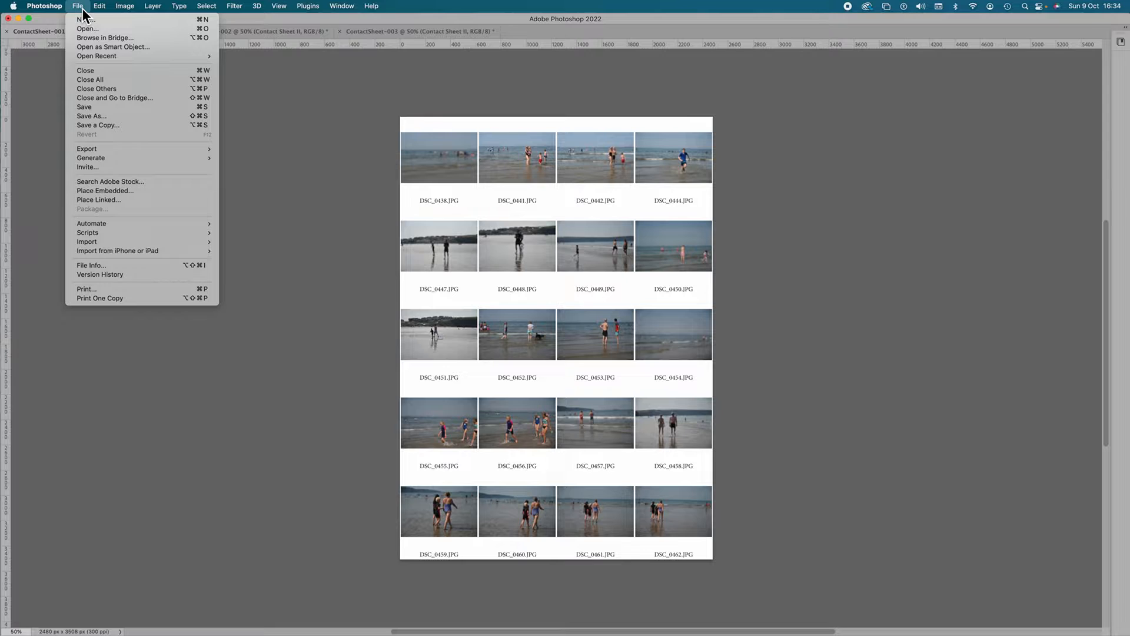
{"action": "left_click", "coordinate": [94, 124]}
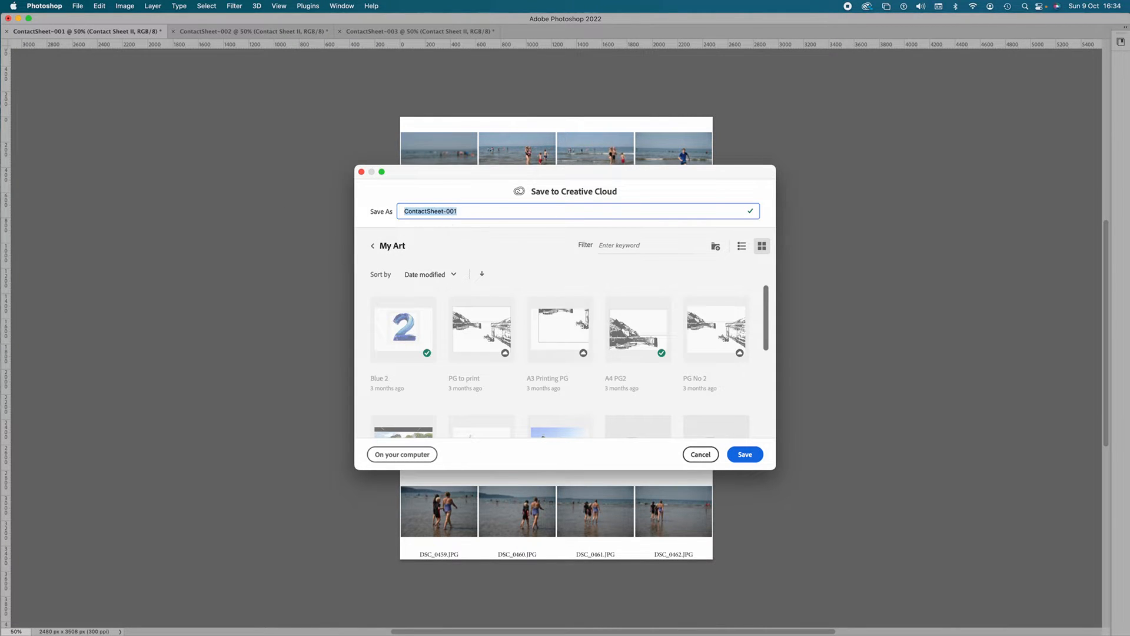
{"action": "left_click", "coordinate": [401, 456]}
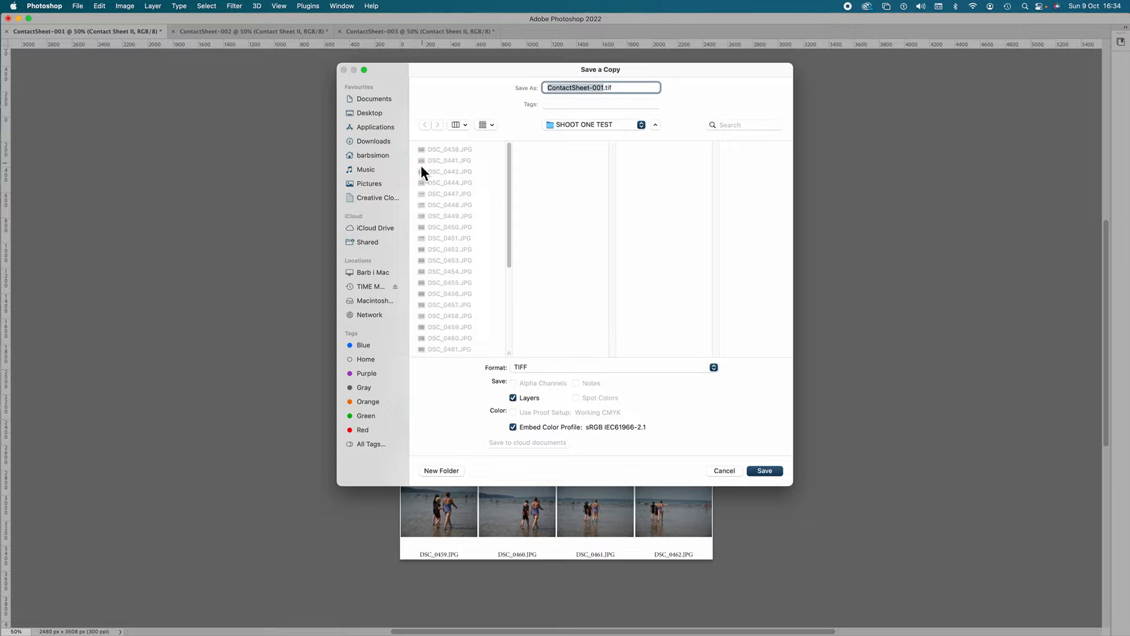
{"action": "left_click", "coordinate": [432, 472]}
{"action": "type", "text": "Contact Prints Shoot 1"}
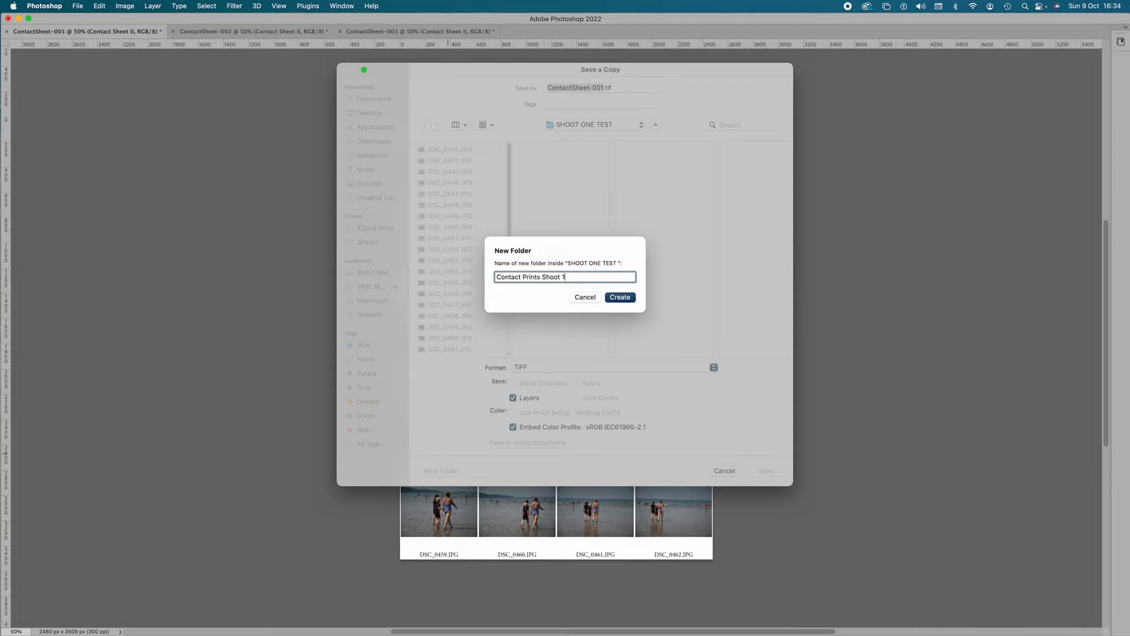
{"action": "left_click", "coordinate": [617, 298]}
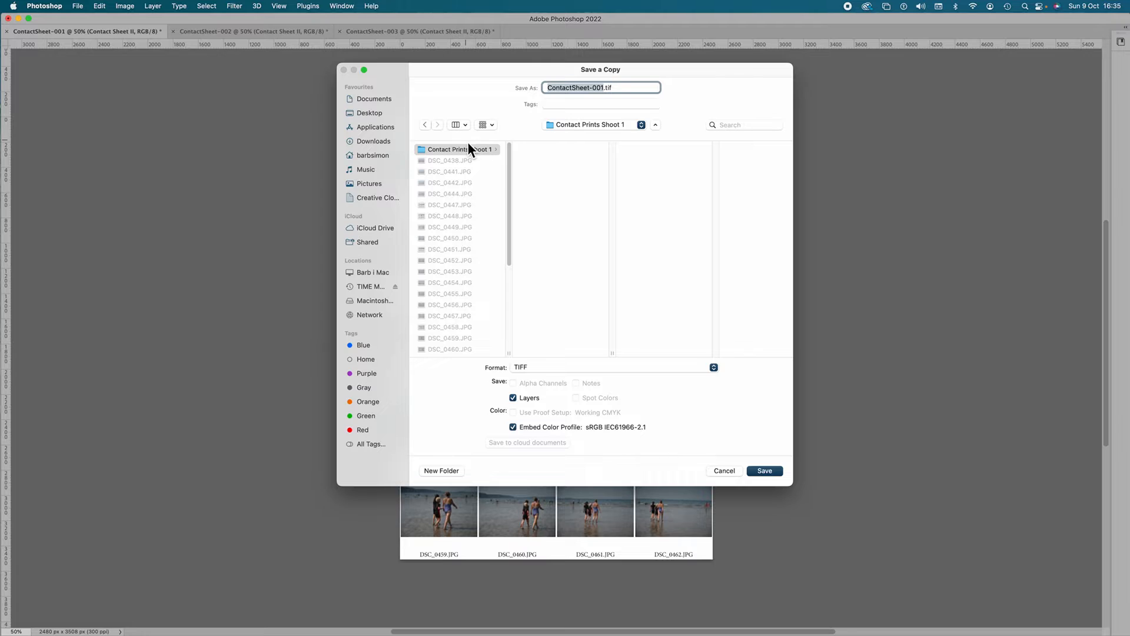
Step: Save the copy of ContactSheet-001 in the new folder as a JPEG with Maximum quality 12 and Baseline Optimized format
{"action": "left_click", "coordinate": [549, 370]}
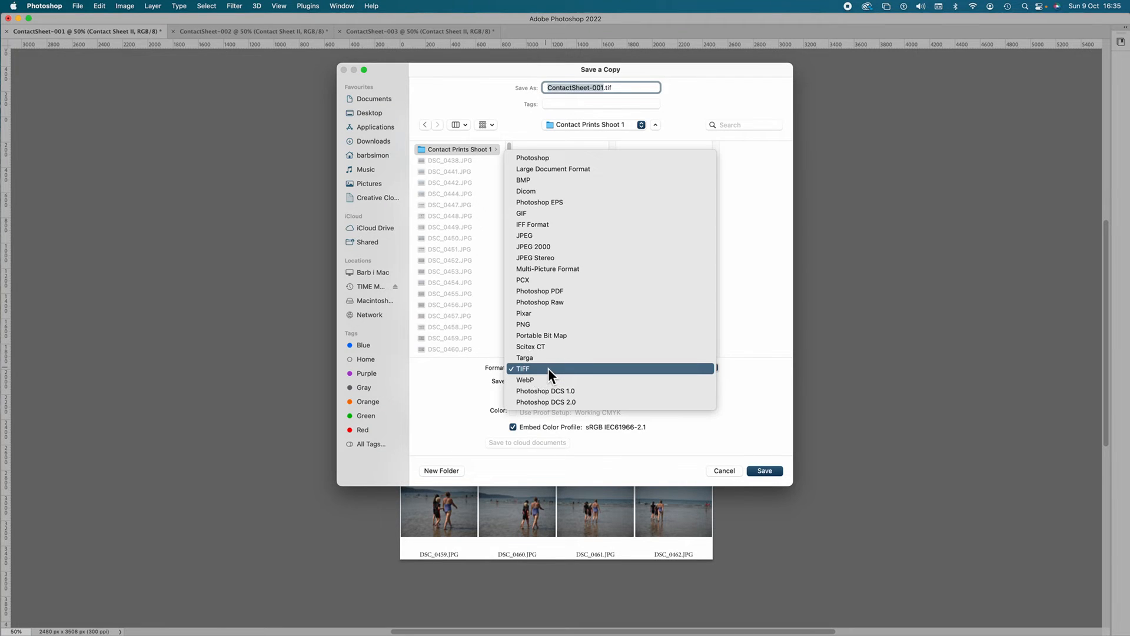
{"action": "left_click", "coordinate": [545, 236]}
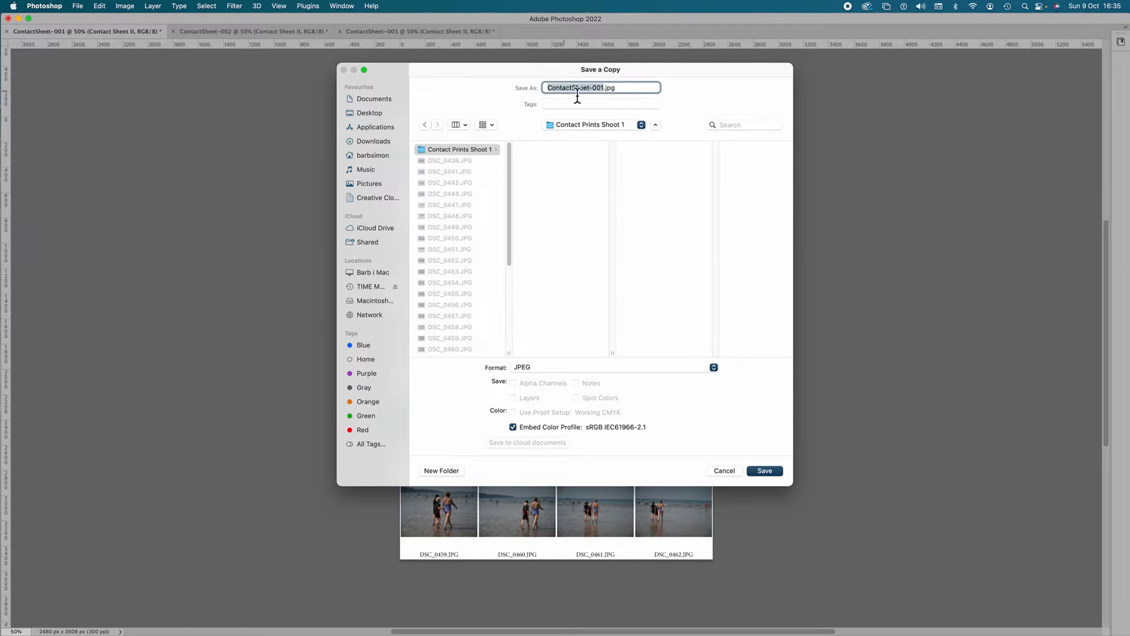
{"action": "left_click", "coordinate": [762, 472]}
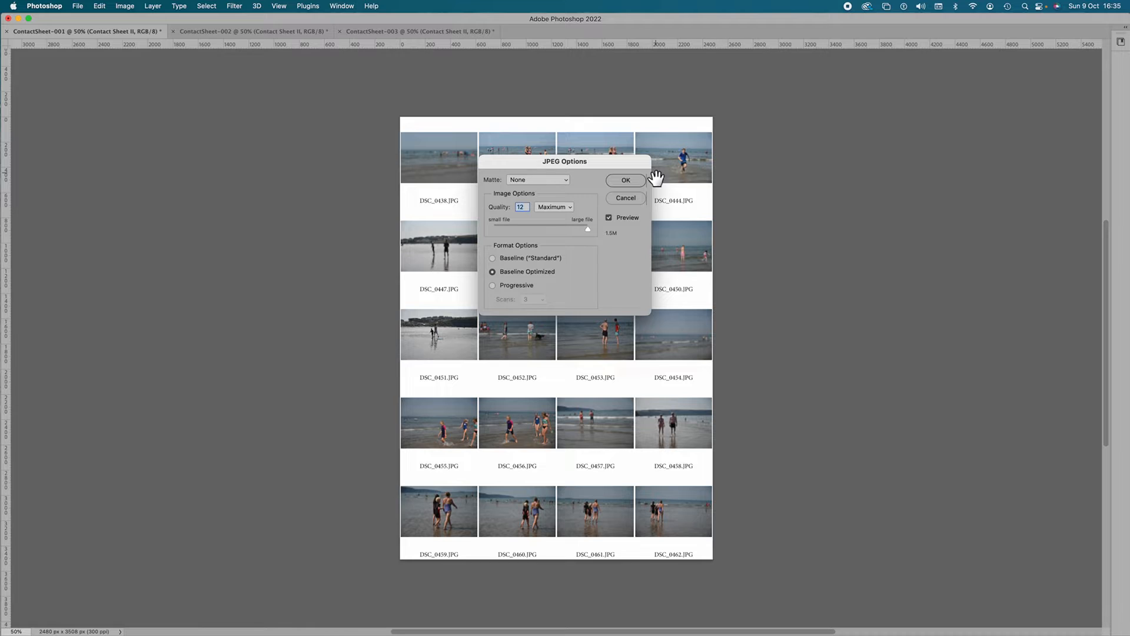
{"action": "left_click", "coordinate": [636, 183]}
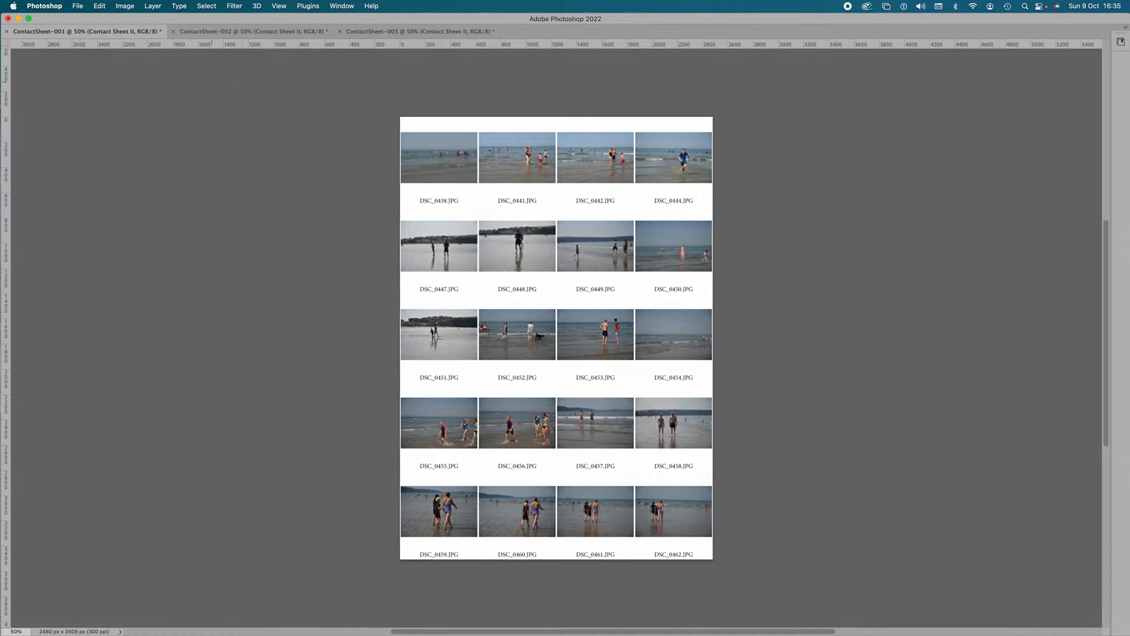
Step: Close the ContactSheet-001 document without saving its changes and switch to ContactSheet-002
{"action": "left_click", "coordinate": [6, 31]}
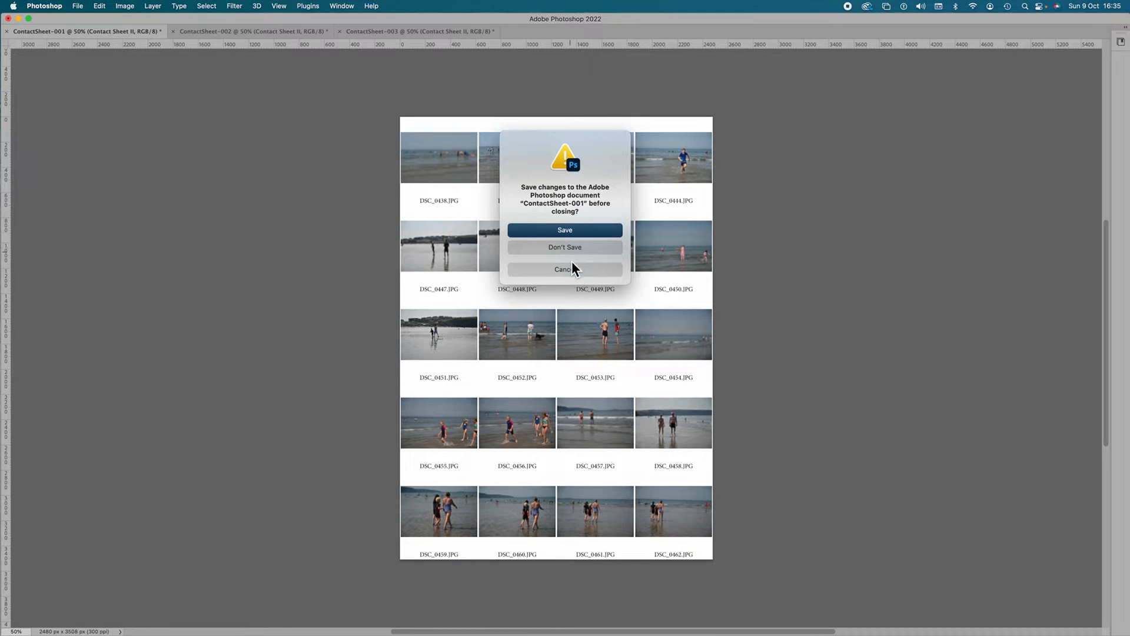
{"action": "left_click", "coordinate": [559, 249]}
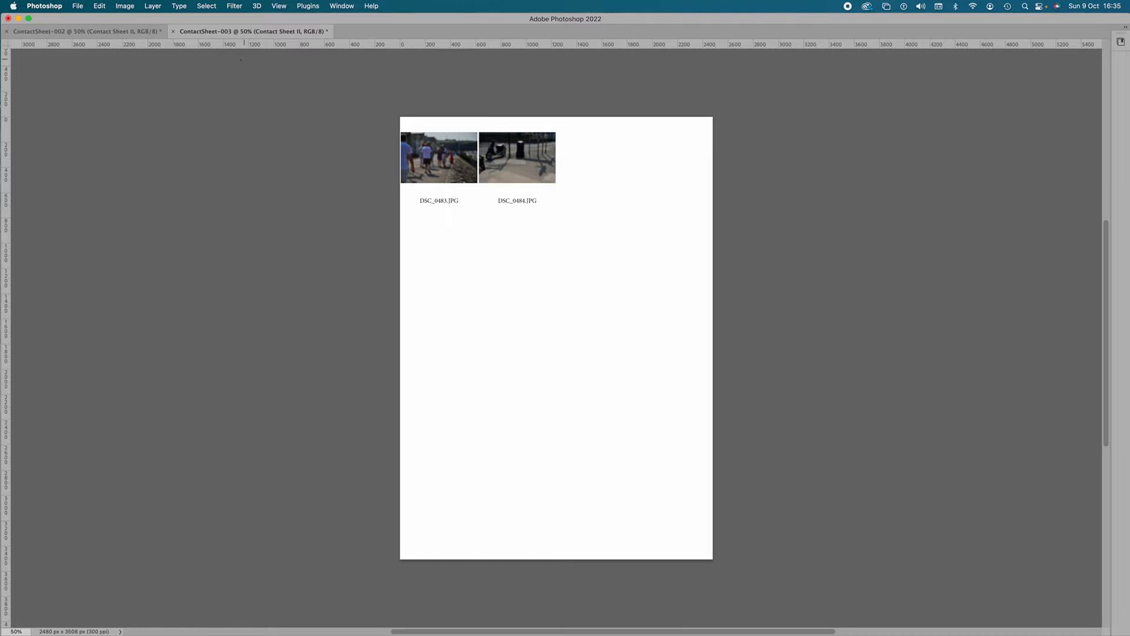
{"action": "left_click", "coordinate": [150, 31]}
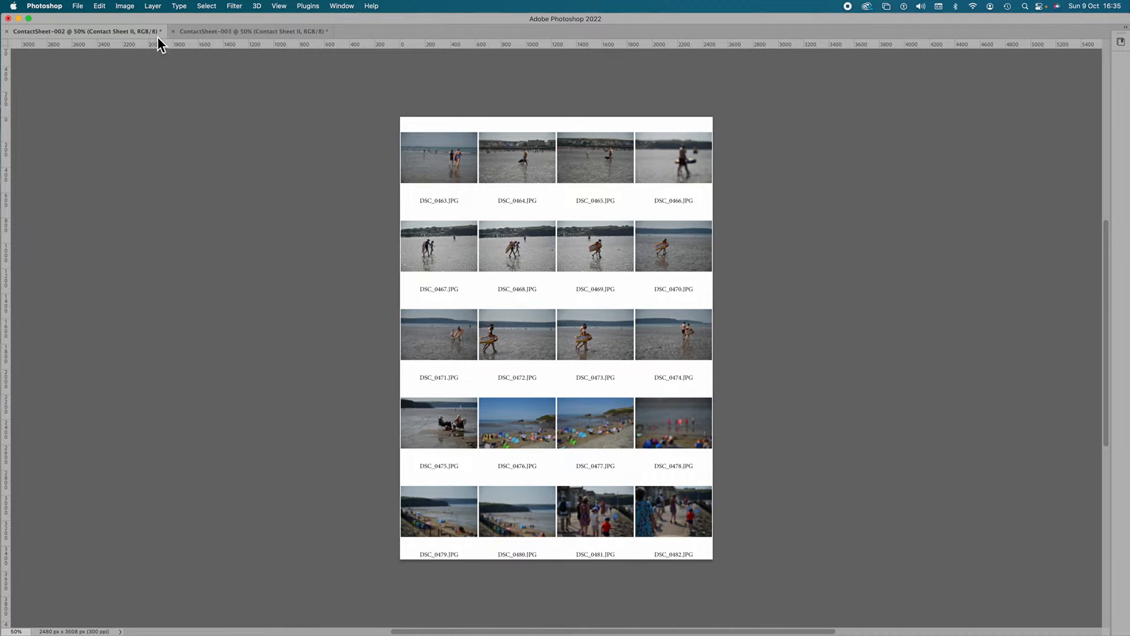
Step: Save a copy of ContactSheet-002 in Contact Prints Shoot 1 as a Maximum quality 12, Baseline Optimized JPEG, and close the document without saving
{"action": "left_click", "coordinate": [80, 7]}
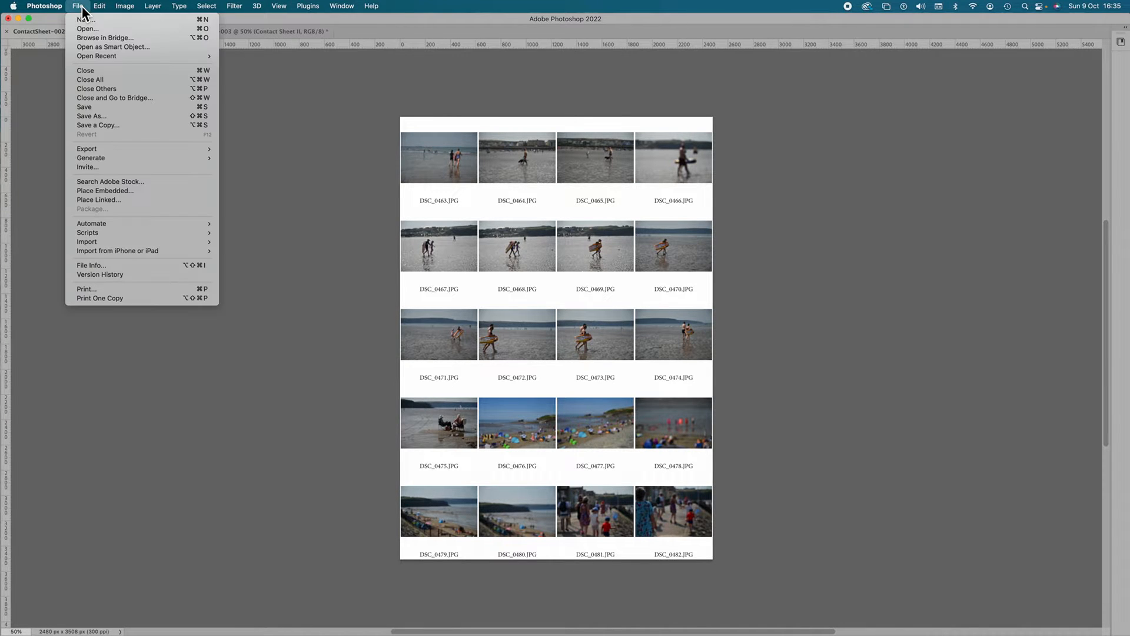
{"action": "left_click", "coordinate": [128, 125]}
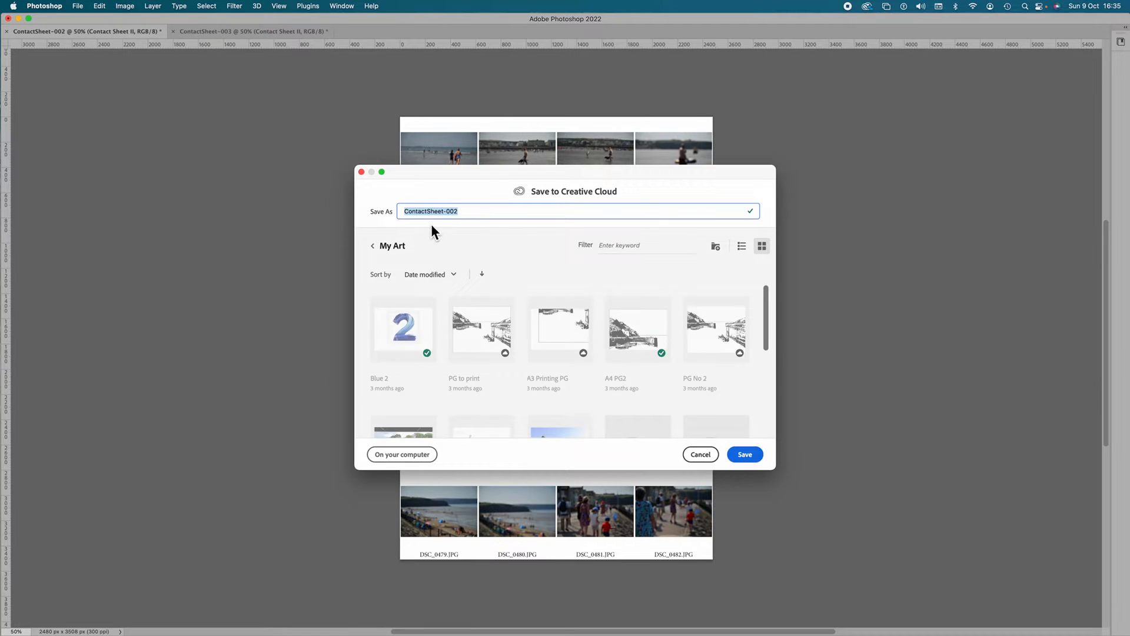
{"action": "left_click", "coordinate": [400, 456]}
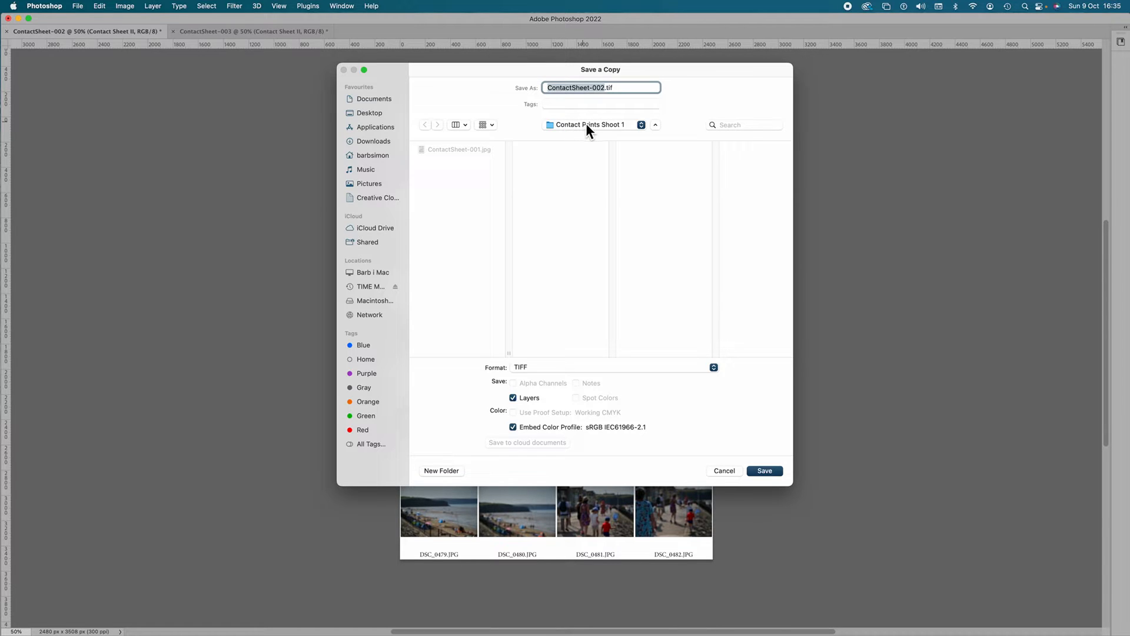
{"action": "left_click", "coordinate": [565, 367]}
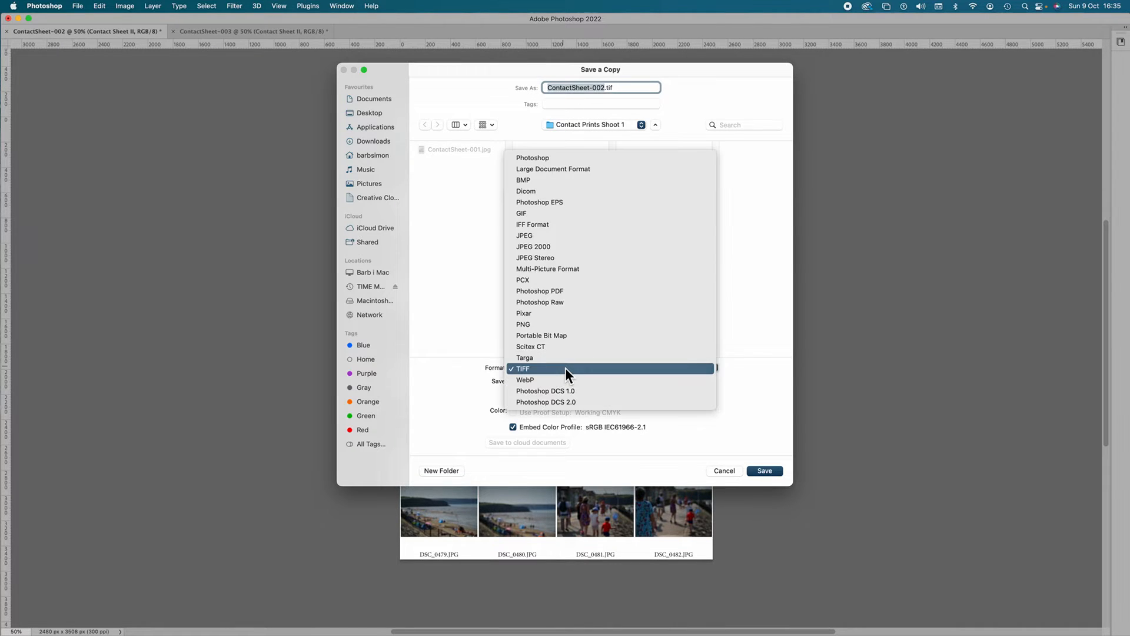
{"action": "left_click", "coordinate": [555, 236]}
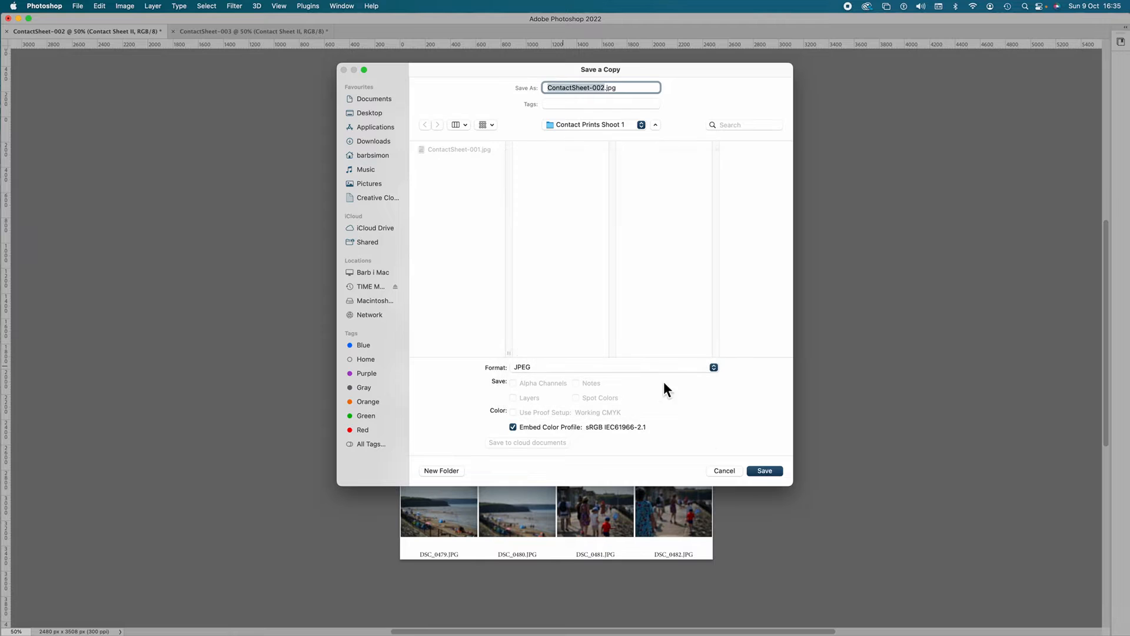
{"action": "left_click", "coordinate": [764, 471]}
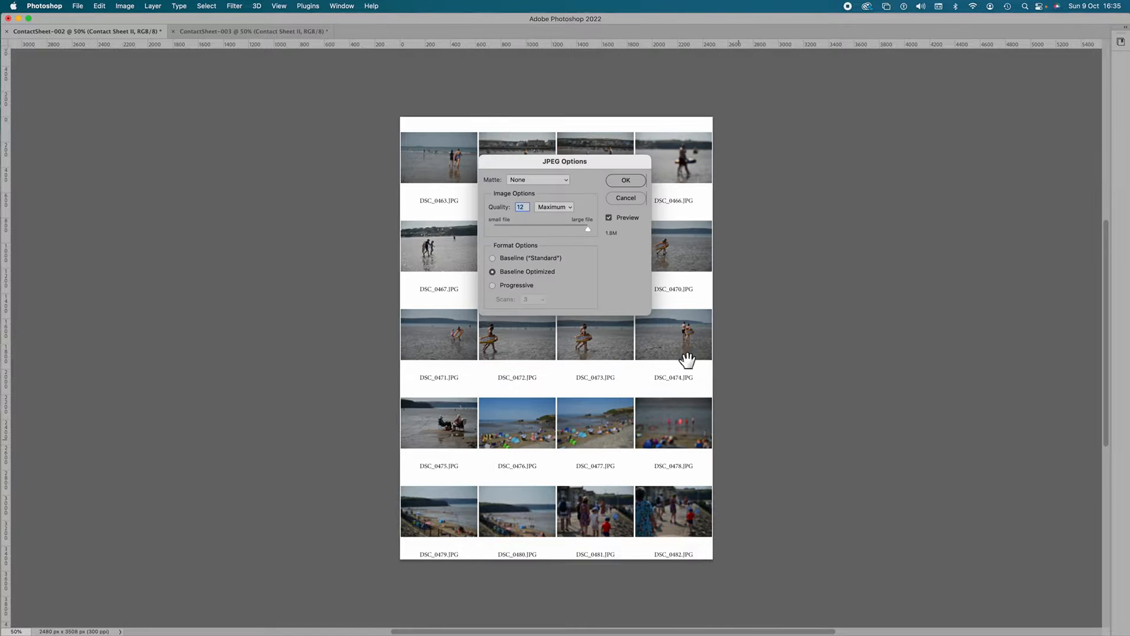
{"action": "left_click", "coordinate": [624, 181]}
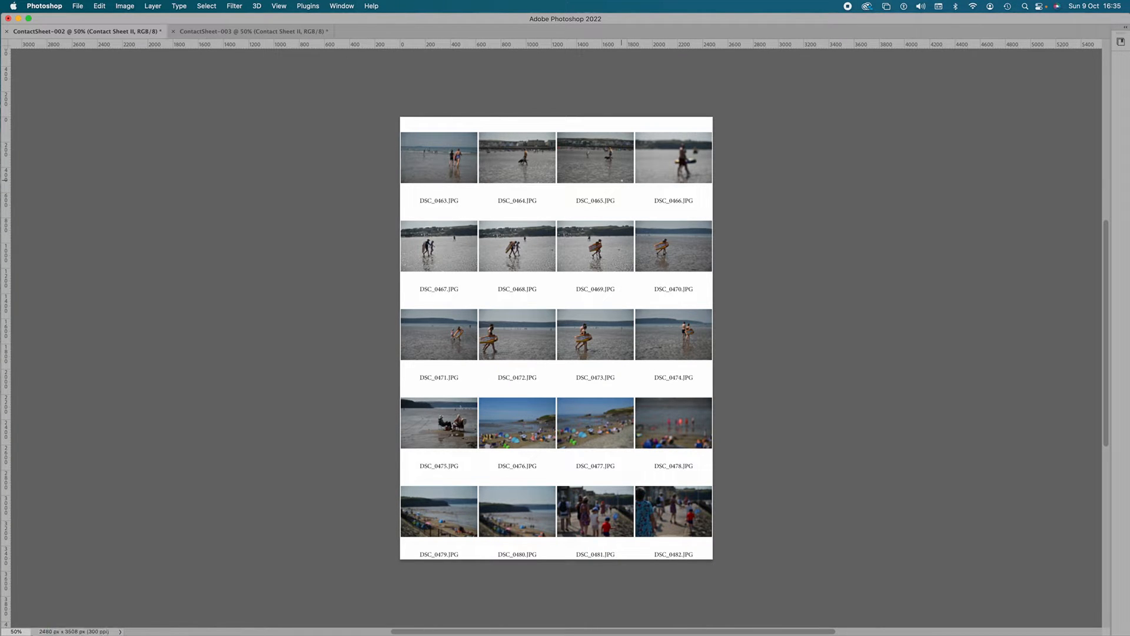
{"action": "left_click", "coordinate": [6, 32]}
{"action": "left_click", "coordinate": [545, 252]}
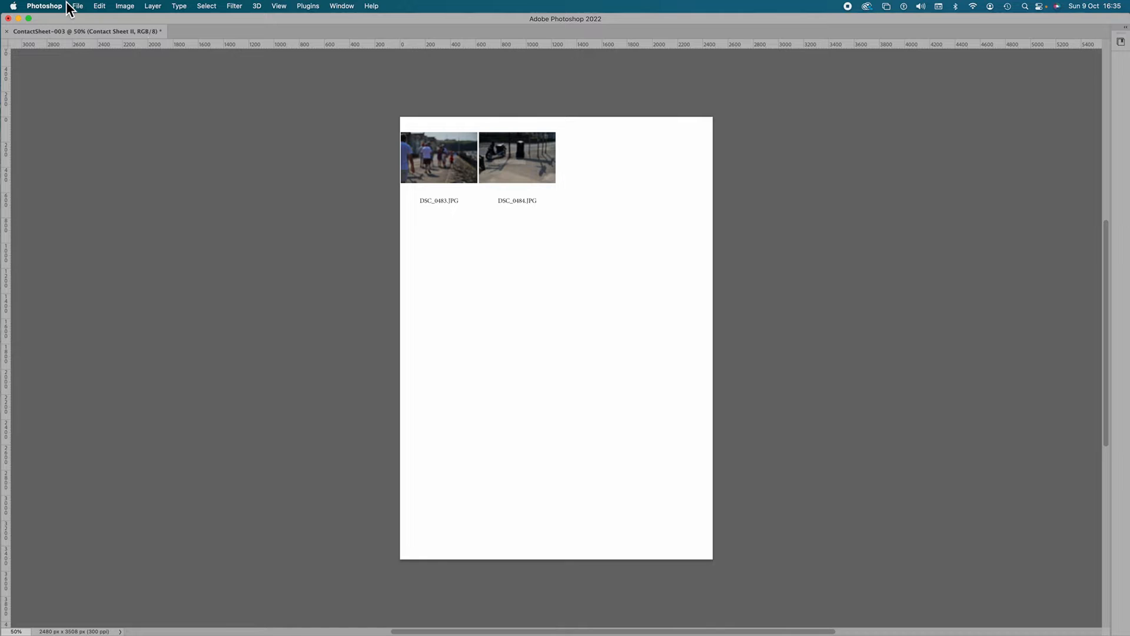
Step: Save a copy of ContactSheet-003 in Contact Prints Shoot 1 as a Maximum quality 12, Baseline Optimized JPEG, and close the document without saving
{"action": "left_click", "coordinate": [84, 9]}
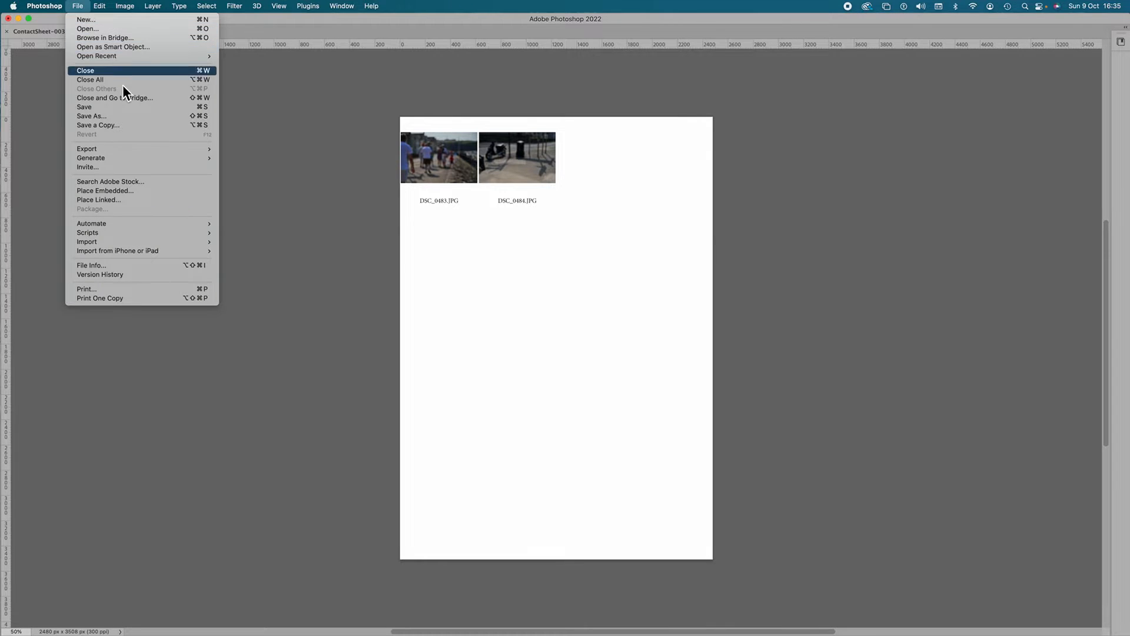
{"action": "left_click", "coordinate": [137, 119]}
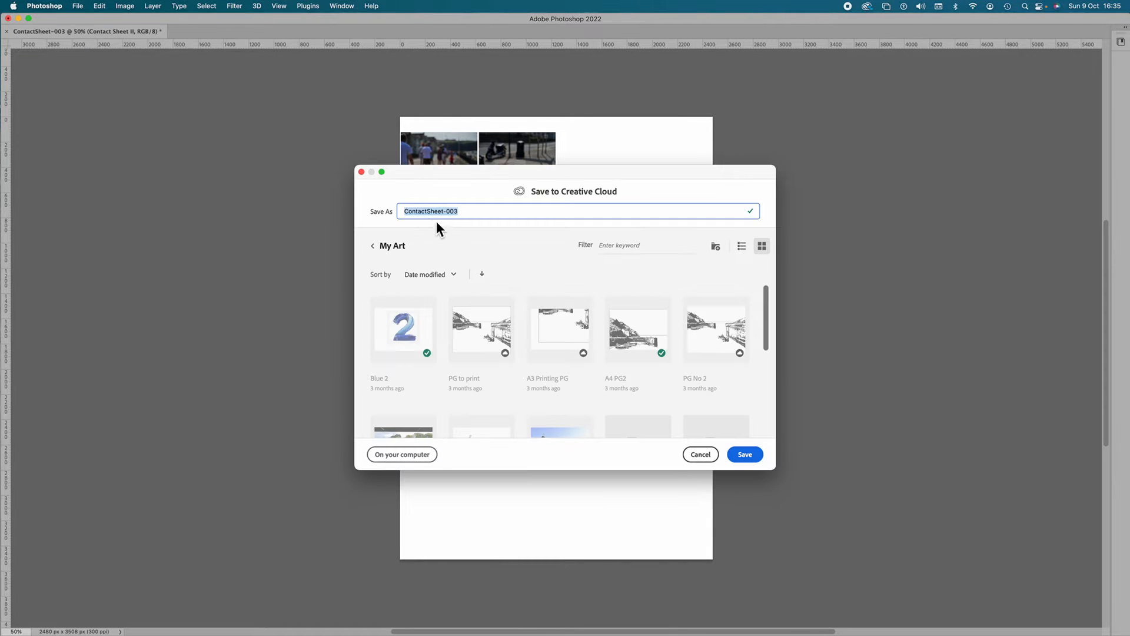
{"action": "left_click", "coordinate": [402, 454]}
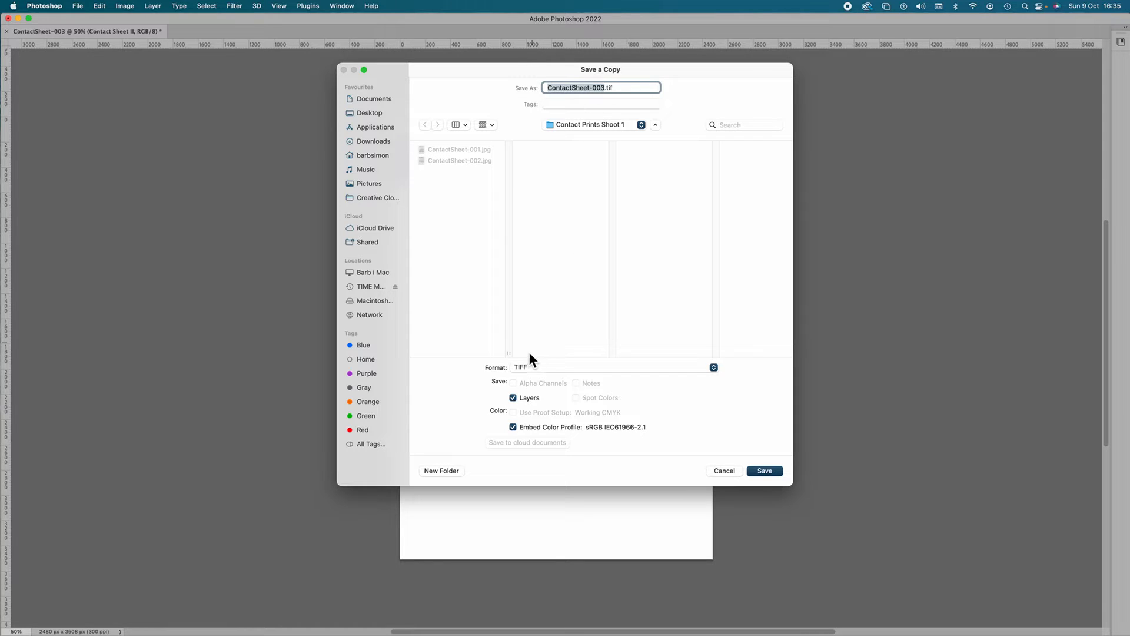
{"action": "left_click", "coordinate": [528, 368]}
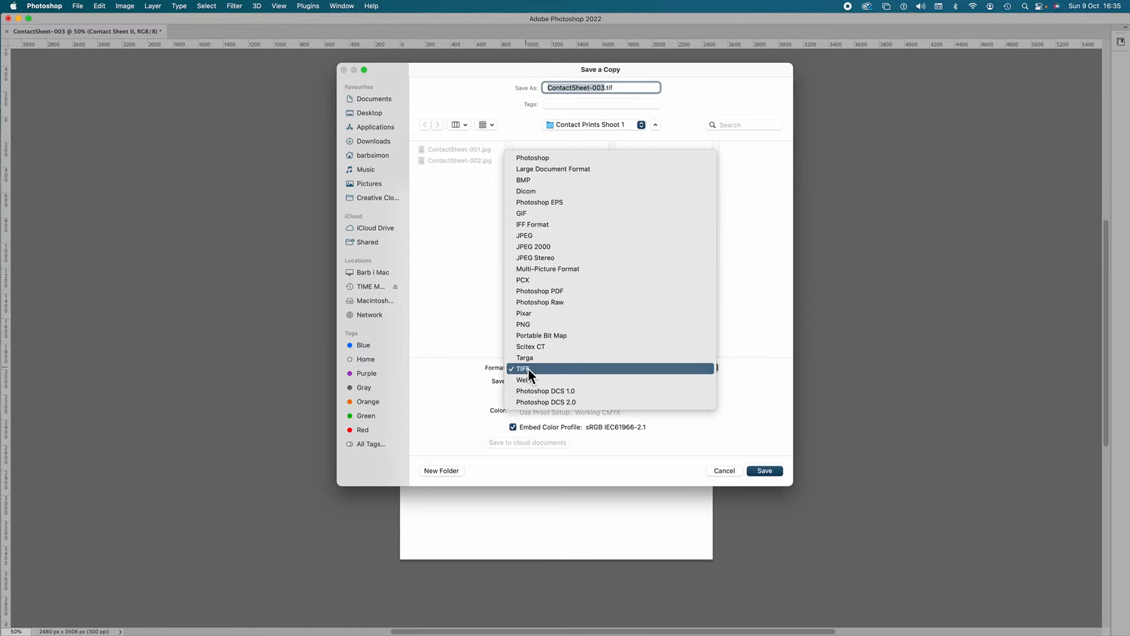
{"action": "left_click", "coordinate": [540, 236]}
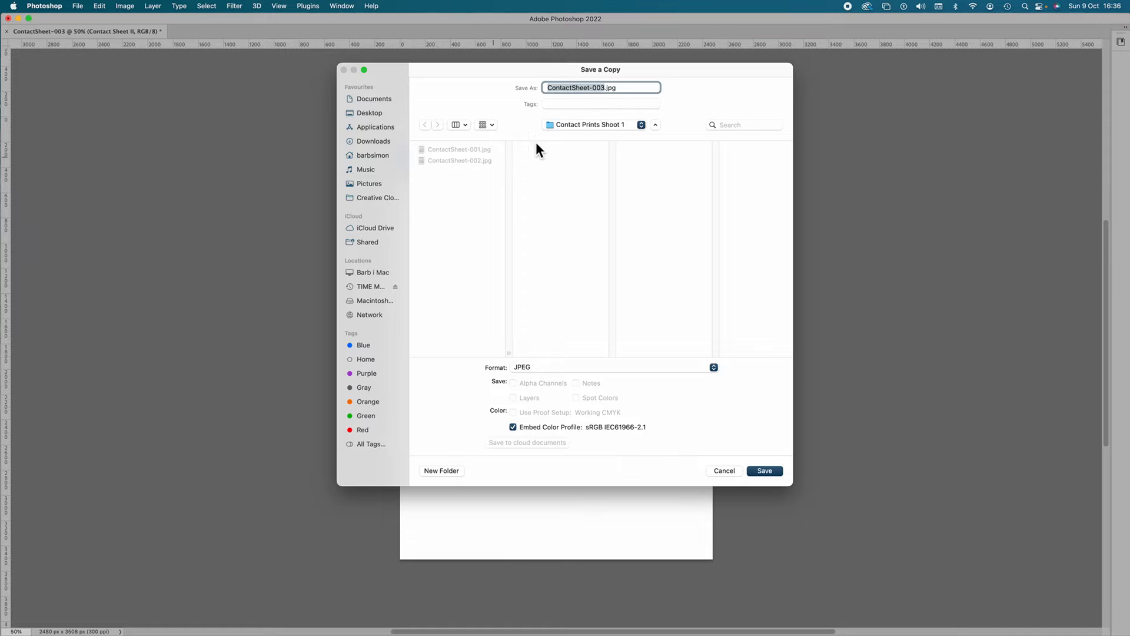
{"action": "left_click", "coordinate": [758, 471]}
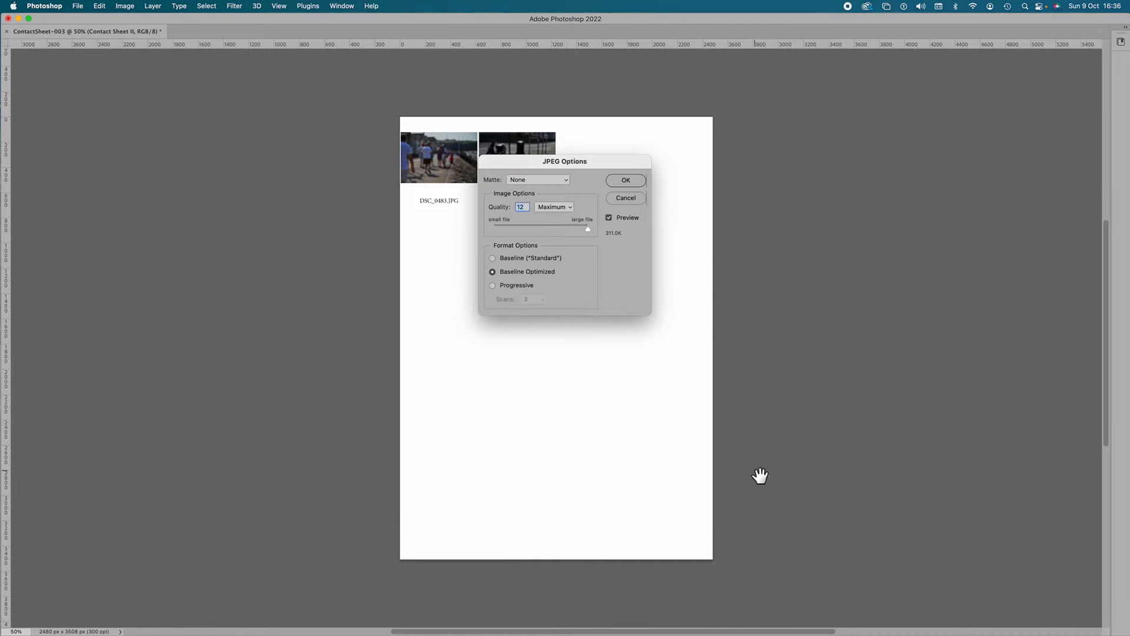
{"action": "left_click", "coordinate": [631, 184]}
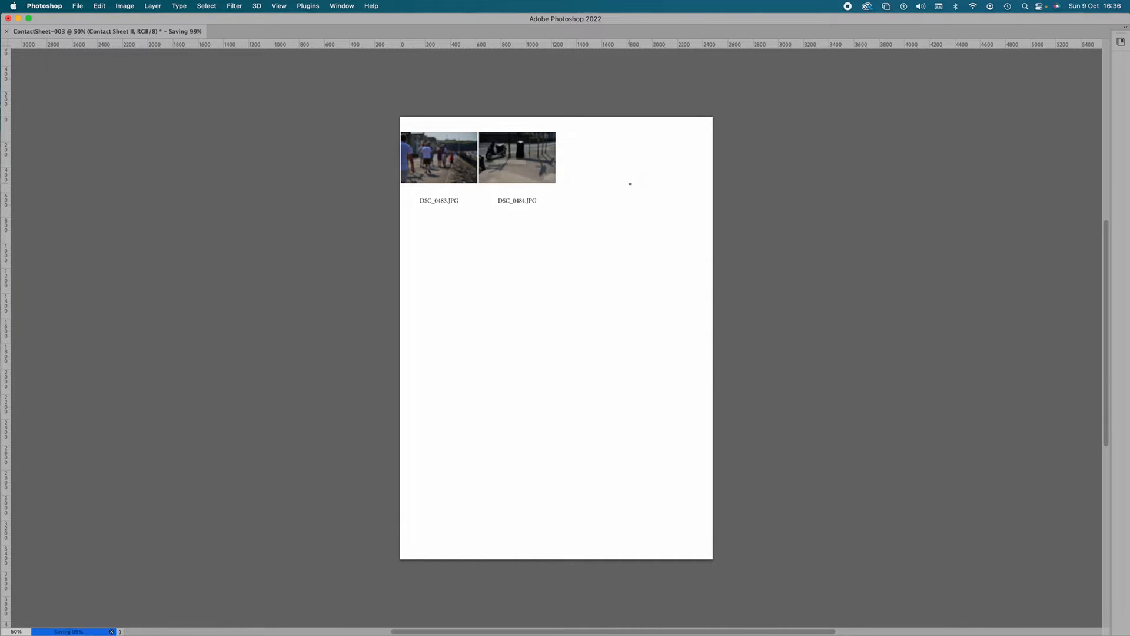
{"action": "left_click", "coordinate": [8, 32]}
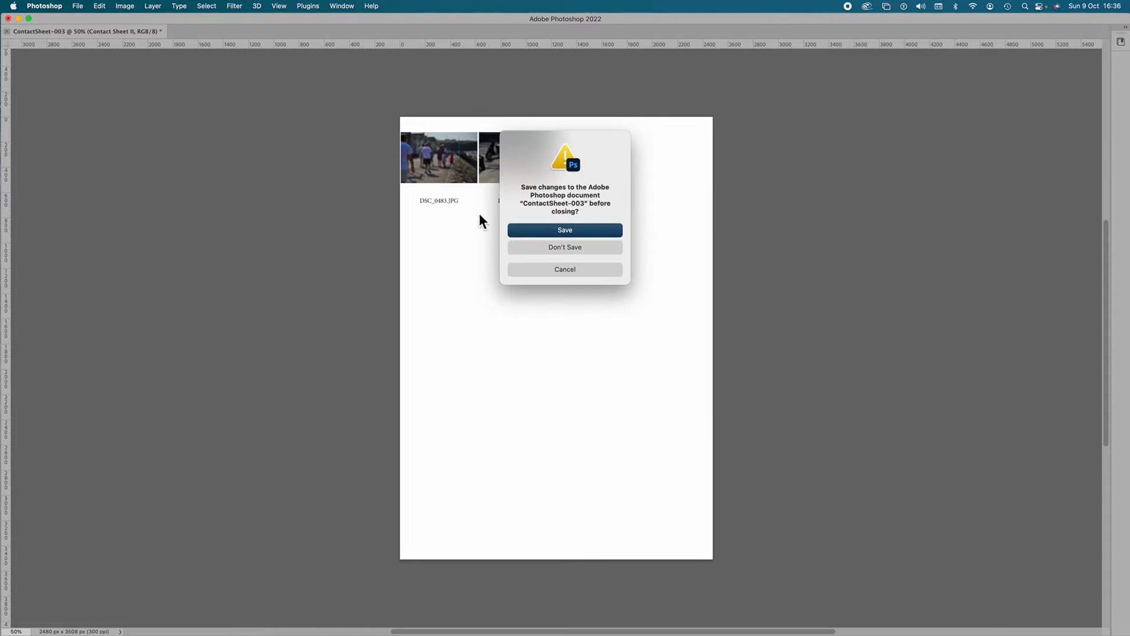
{"action": "left_click", "coordinate": [537, 248]}
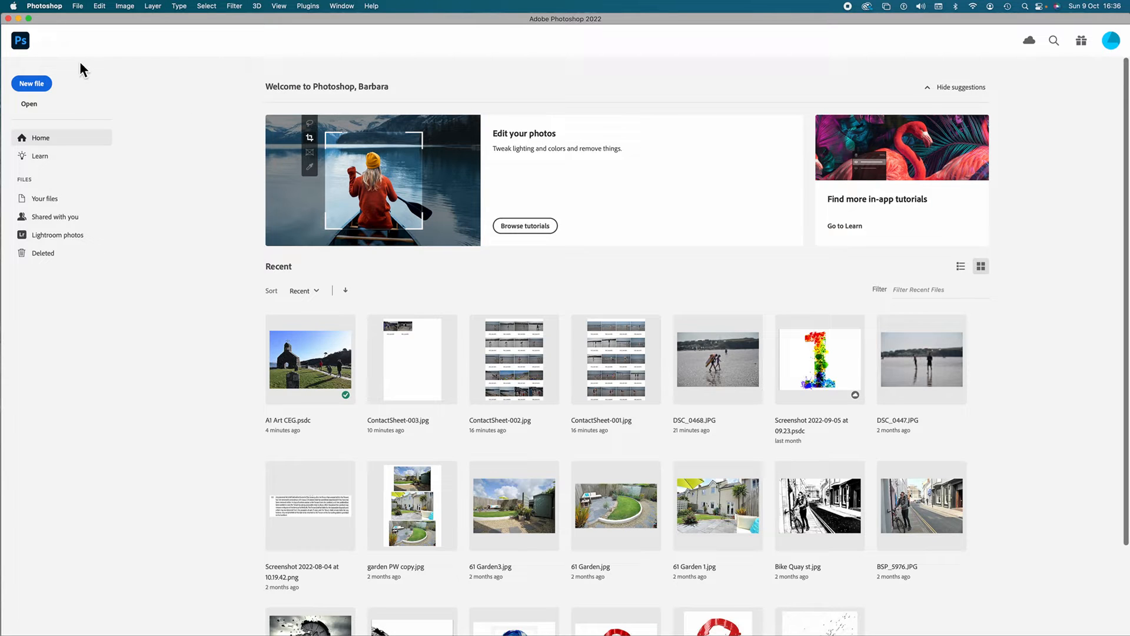
Step: Minimise Photoshop and check the saved contact sheets in the Contact Prints Shoot 1 folder inside SHOOT ONE TEST on the desktop
{"action": "left_click", "coordinate": [19, 19]}
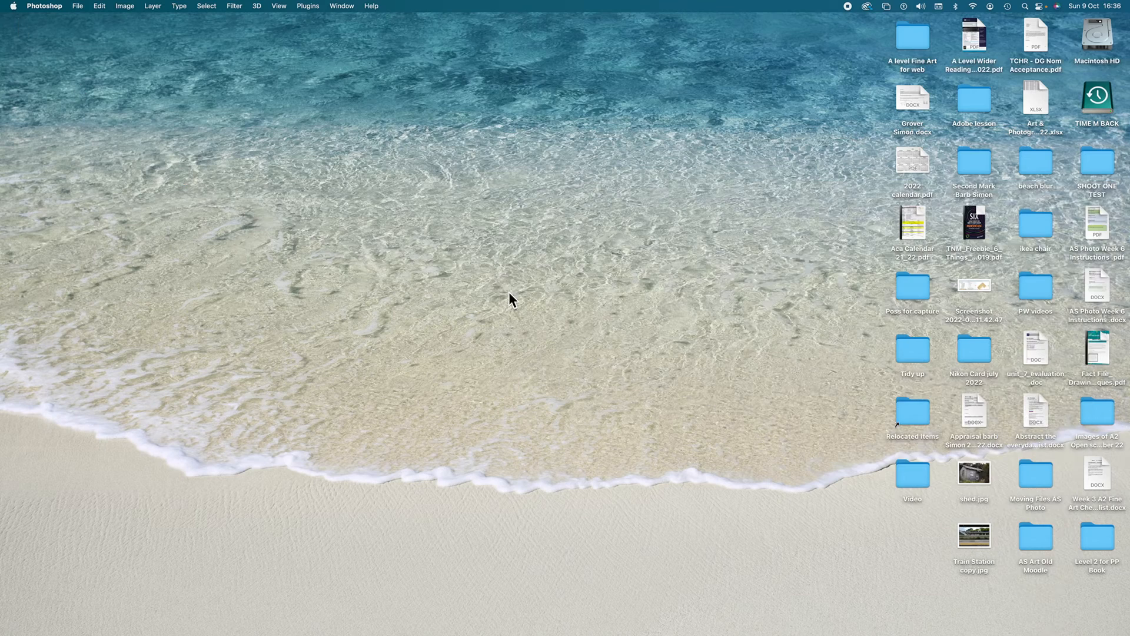
{"action": "double_click", "coordinate": [1099, 161]}
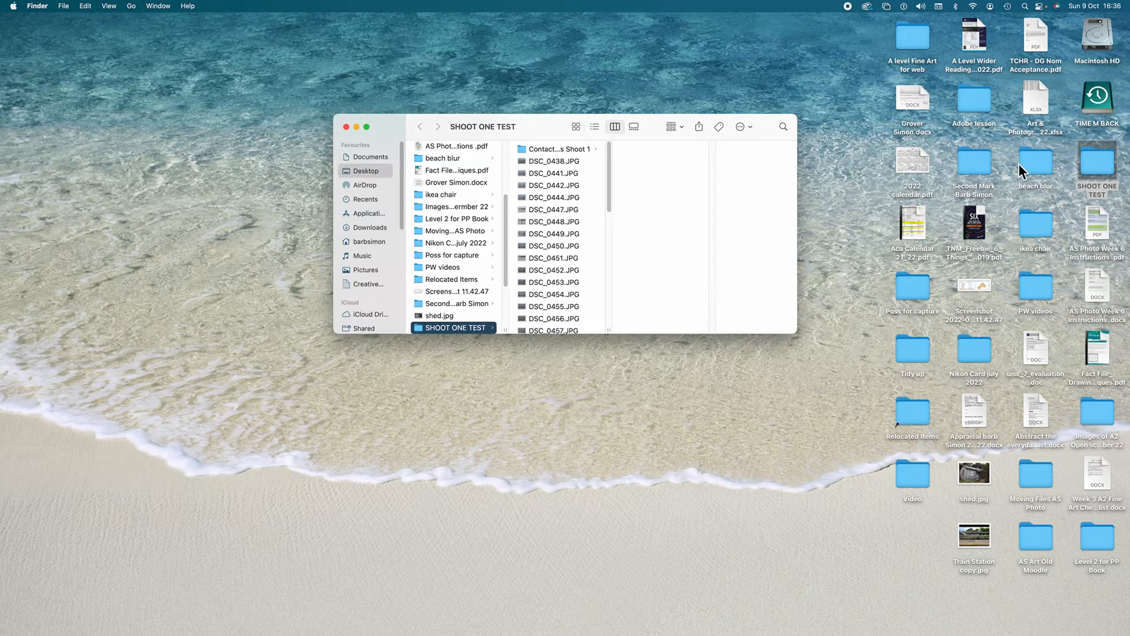
{"action": "left_click", "coordinate": [560, 149]}
{"action": "left_click", "coordinate": [648, 173]}
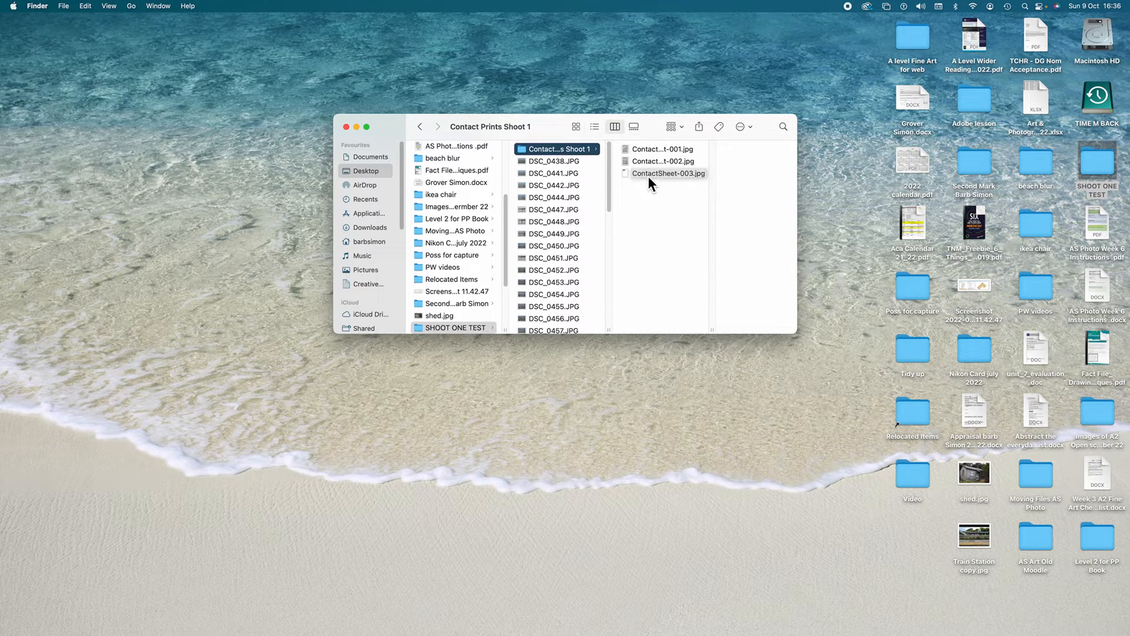
{"action": "left_click", "coordinate": [630, 160]}
{"action": "left_click", "coordinate": [627, 150]}
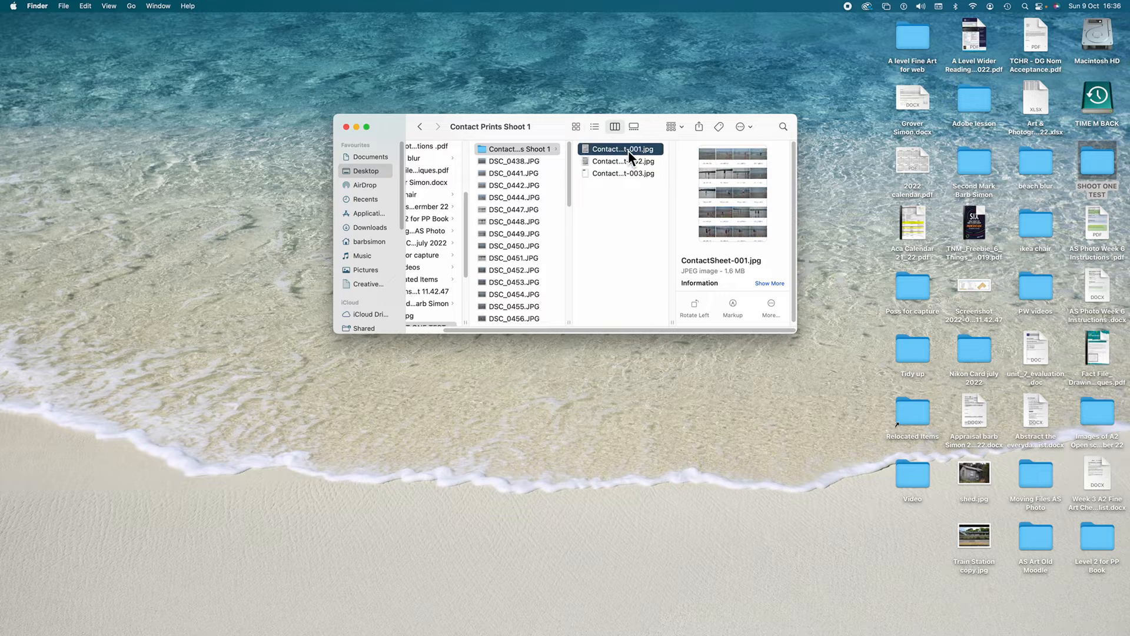
{"action": "left_click", "coordinate": [347, 127]}
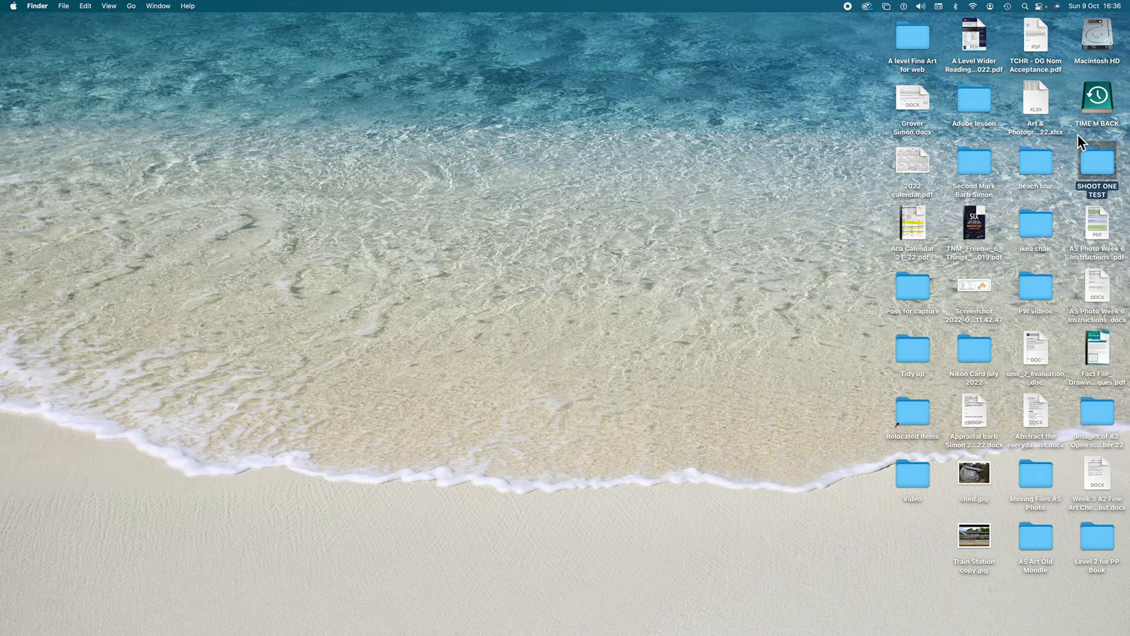
Step: Open all three contact sheet JPEGs from Contact Prints Shoot 1 inside the desktop folder SHOOT ONE TEST with Adobe Photoshop 2022
{"action": "double_click", "coordinate": [1096, 160]}
{"action": "left_click", "coordinate": [546, 149]}
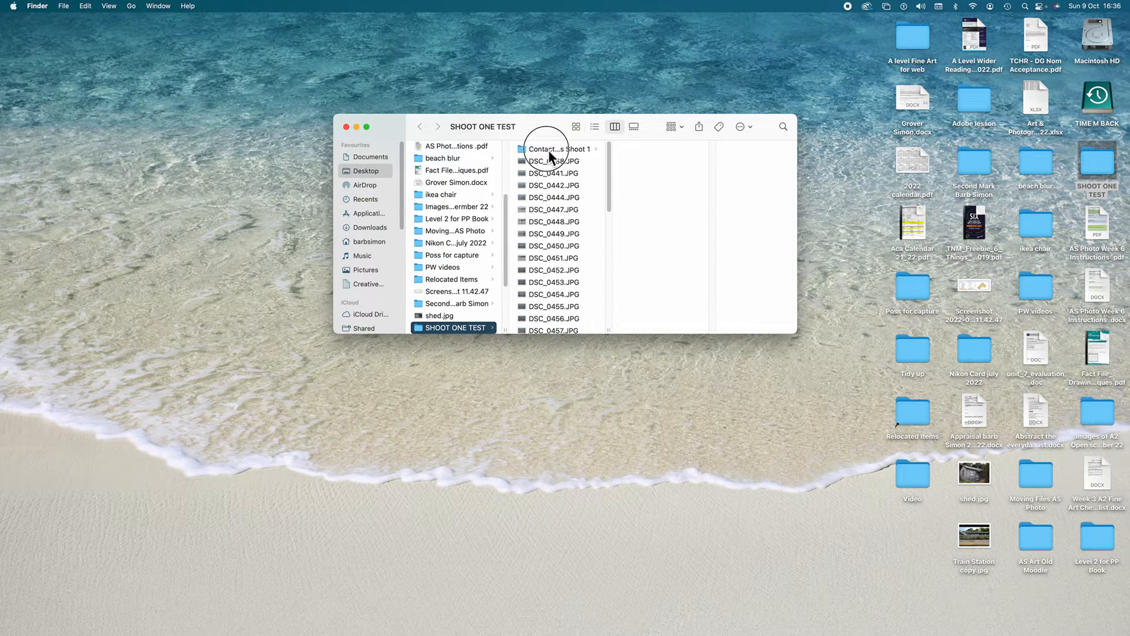
{"action": "left_click", "coordinate": [648, 152]}
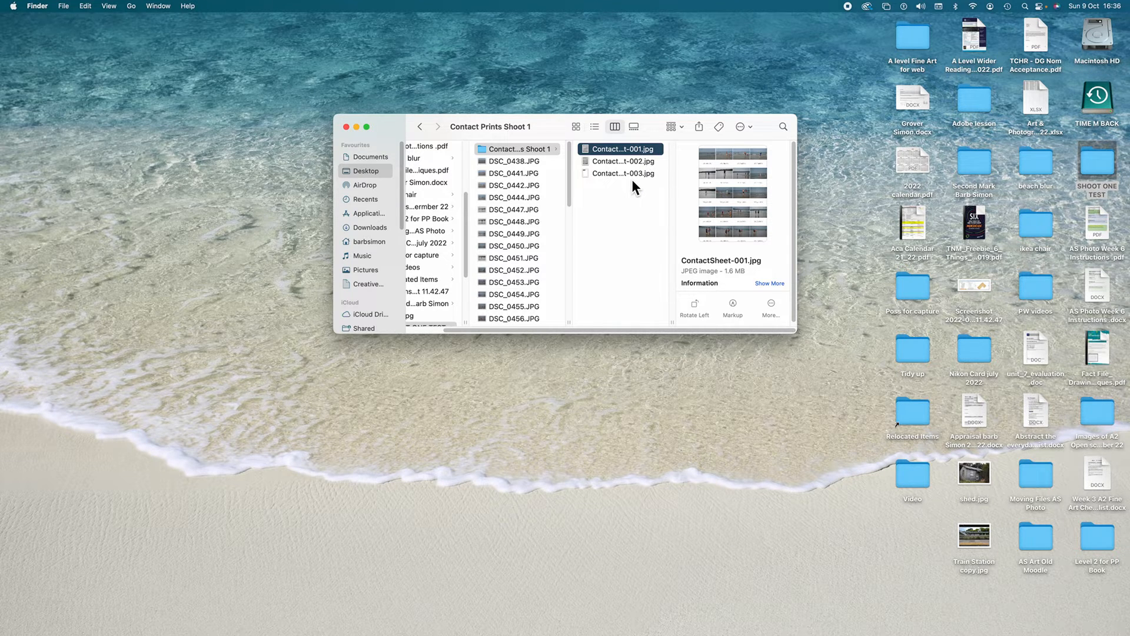
{"action": "left_click", "coordinate": [630, 178], "text": "shift"}
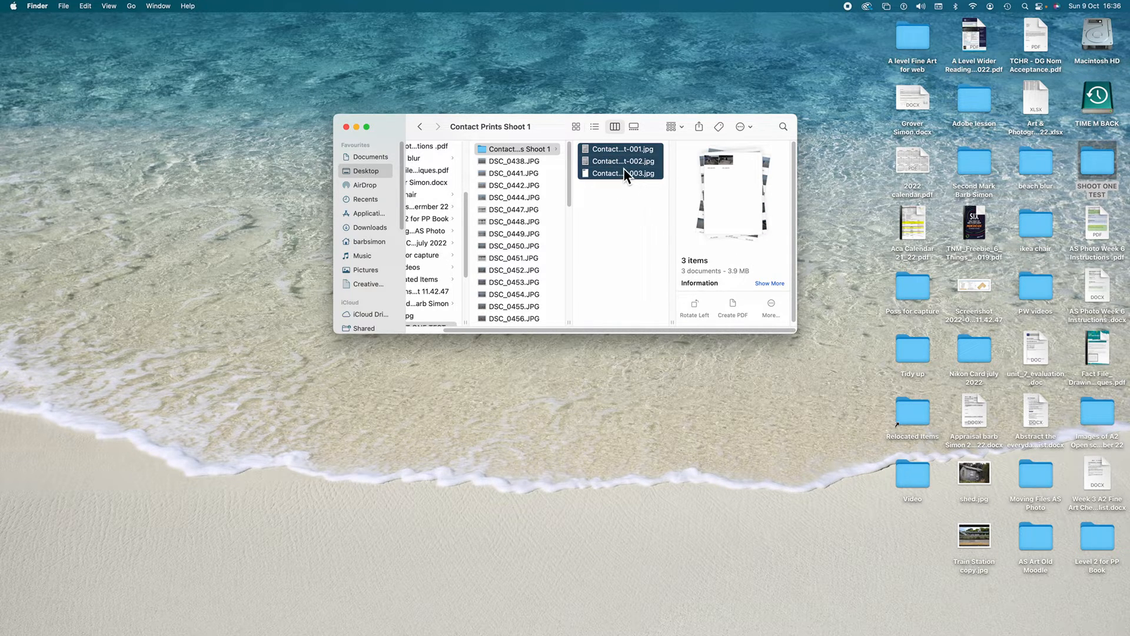
{"action": "right_click", "coordinate": [625, 169]}
{"action": "mouse_move", "coordinate": [662, 194]}
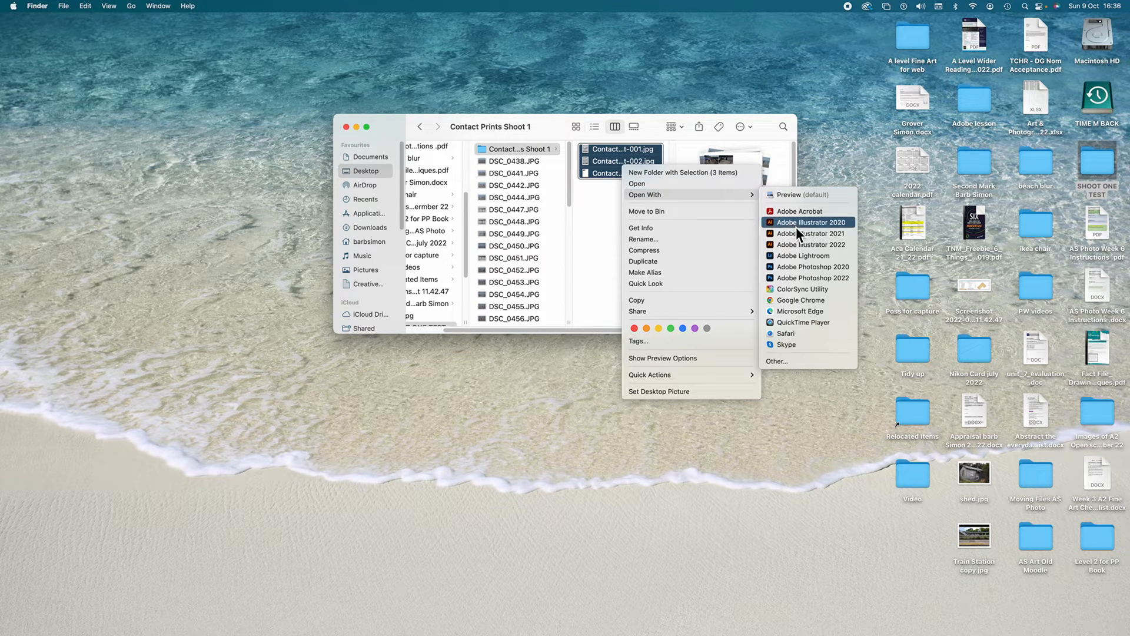
{"action": "left_click", "coordinate": [809, 277]}
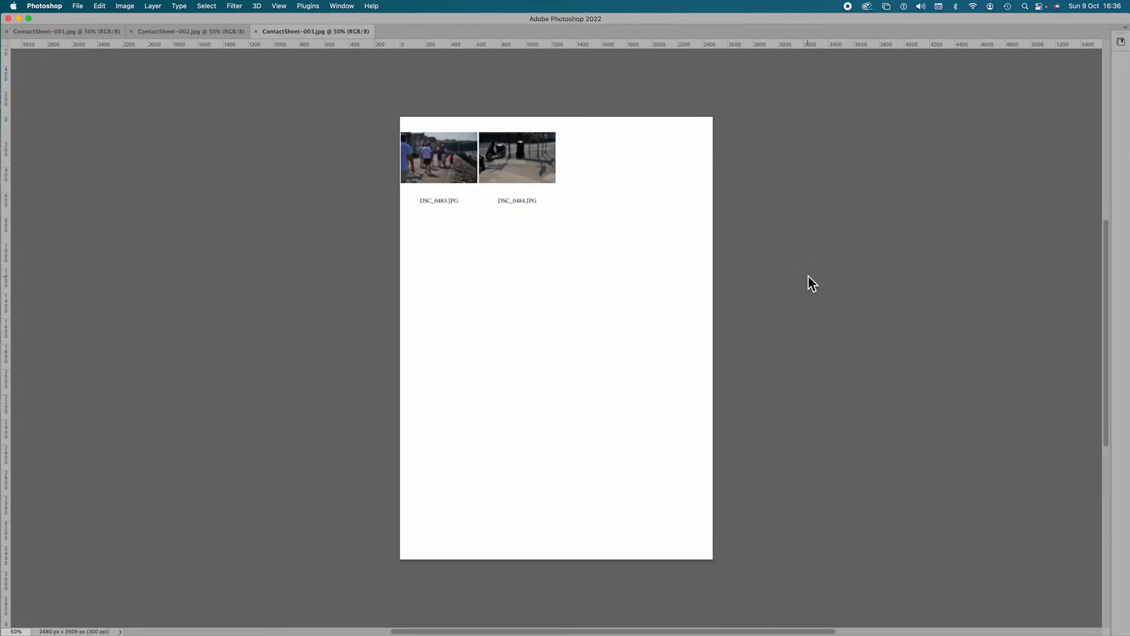
Step: Switch to ContactSheet-001.jpg and reset the Essentials workspace to restore the tools and panels
{"action": "left_click", "coordinate": [65, 31]}
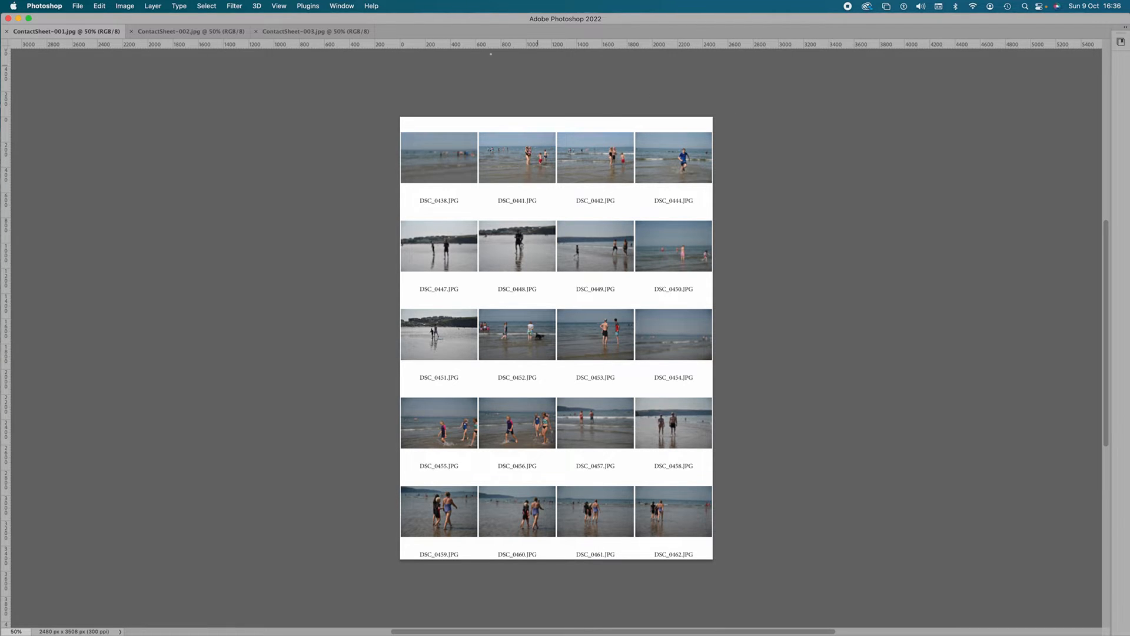
{"action": "left_click", "coordinate": [341, 6]}
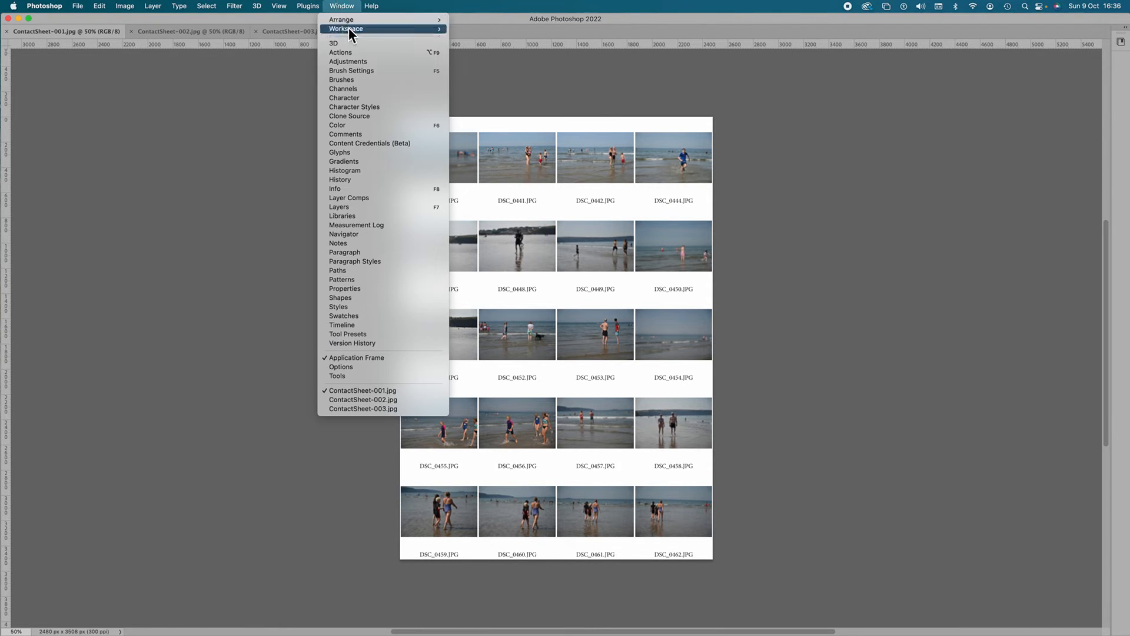
{"action": "mouse_move", "coordinate": [350, 30]}
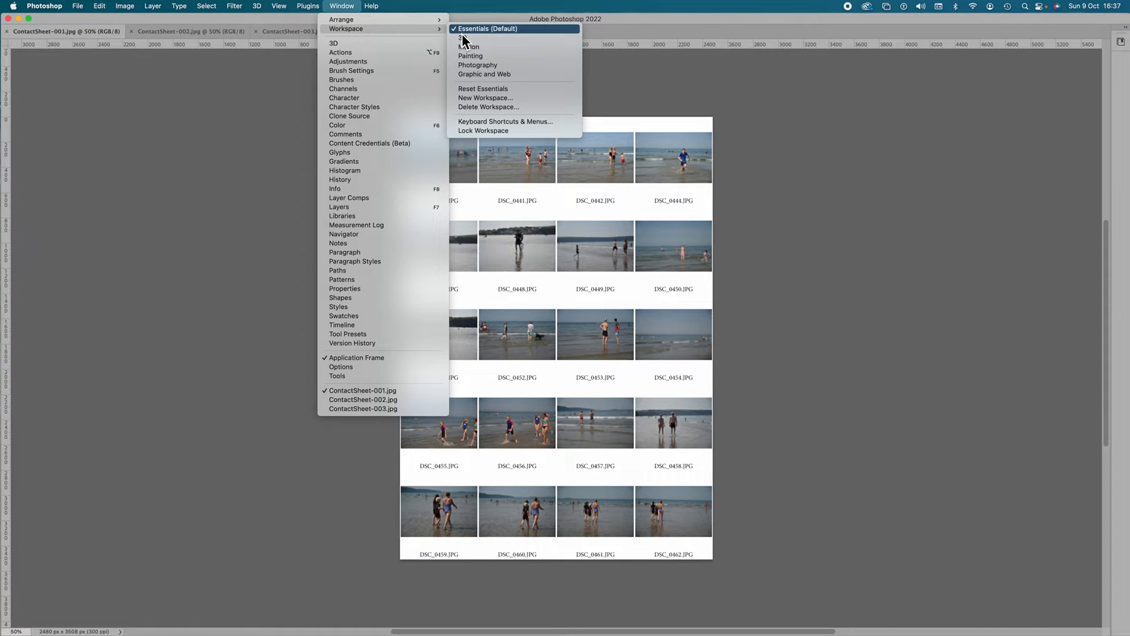
{"action": "left_click", "coordinate": [496, 88]}
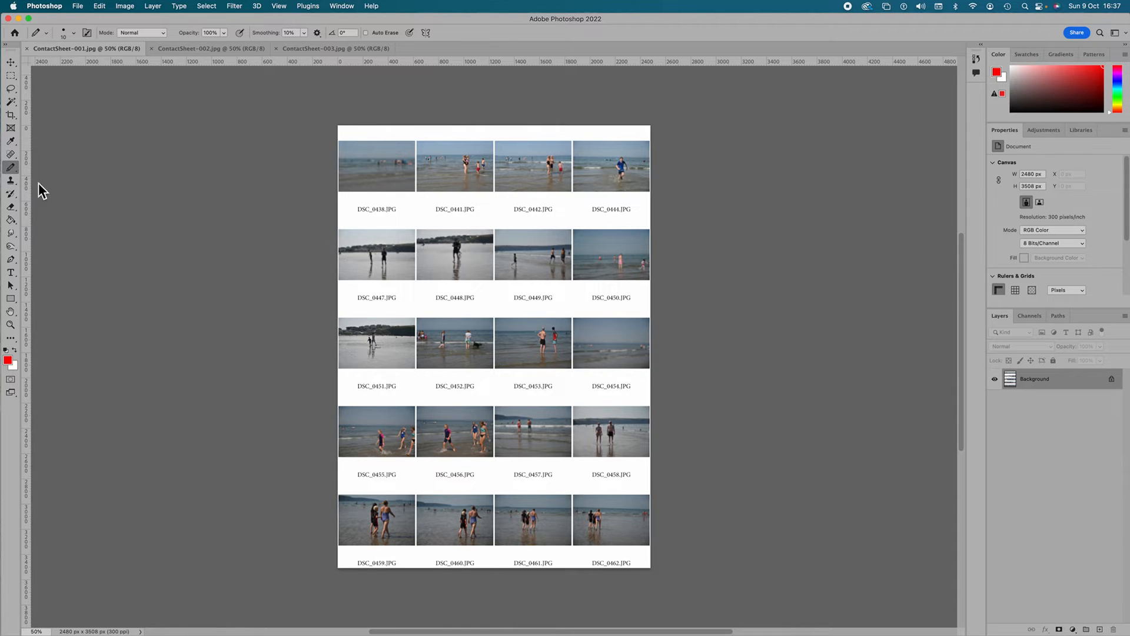
Step: Choose the Pencil Tool, reset the foreground and background colours to default, and pick a bright red as the foreground colour
{"action": "left_click", "coordinate": [14, 170]}
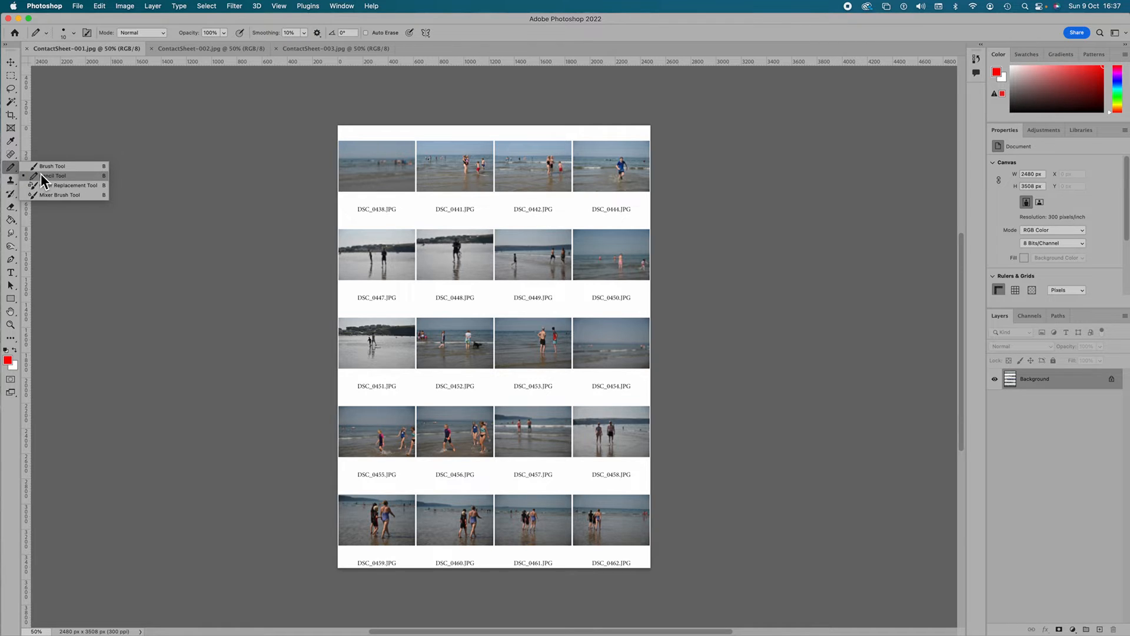
{"action": "left_click", "coordinate": [41, 175]}
{"action": "left_click", "coordinate": [6, 351]}
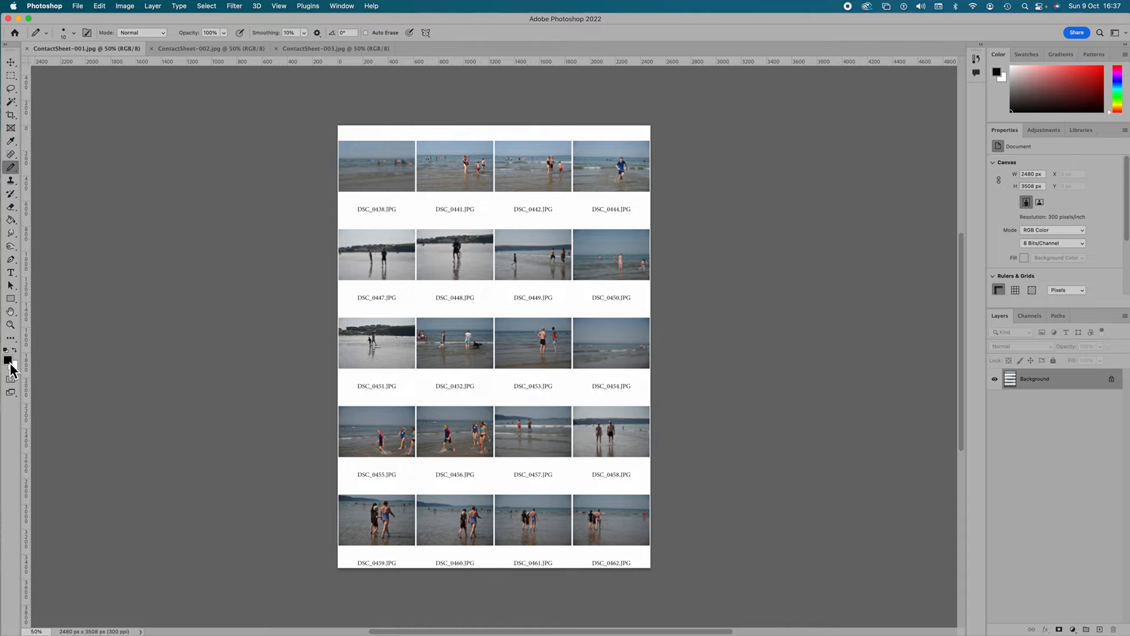
{"action": "left_click", "coordinate": [8, 361]}
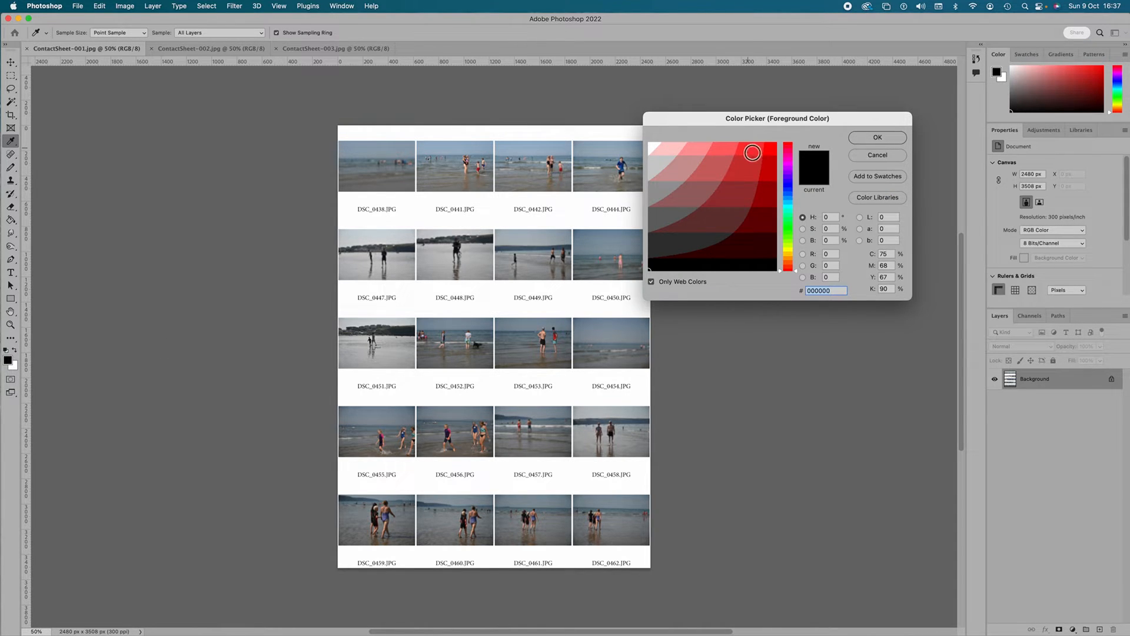
{"action": "left_click", "coordinate": [775, 153]}
{"action": "left_click", "coordinate": [877, 137]}
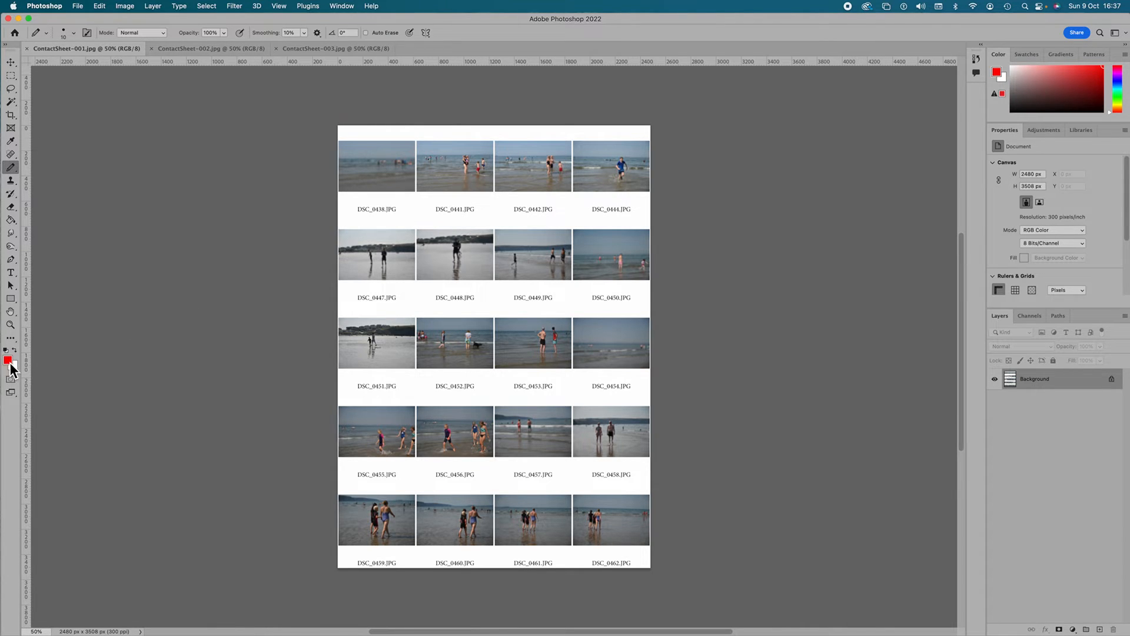
Step: Reselect the Pencil Tool and set its tip size to 15 px
{"action": "left_click", "coordinate": [10, 171]}
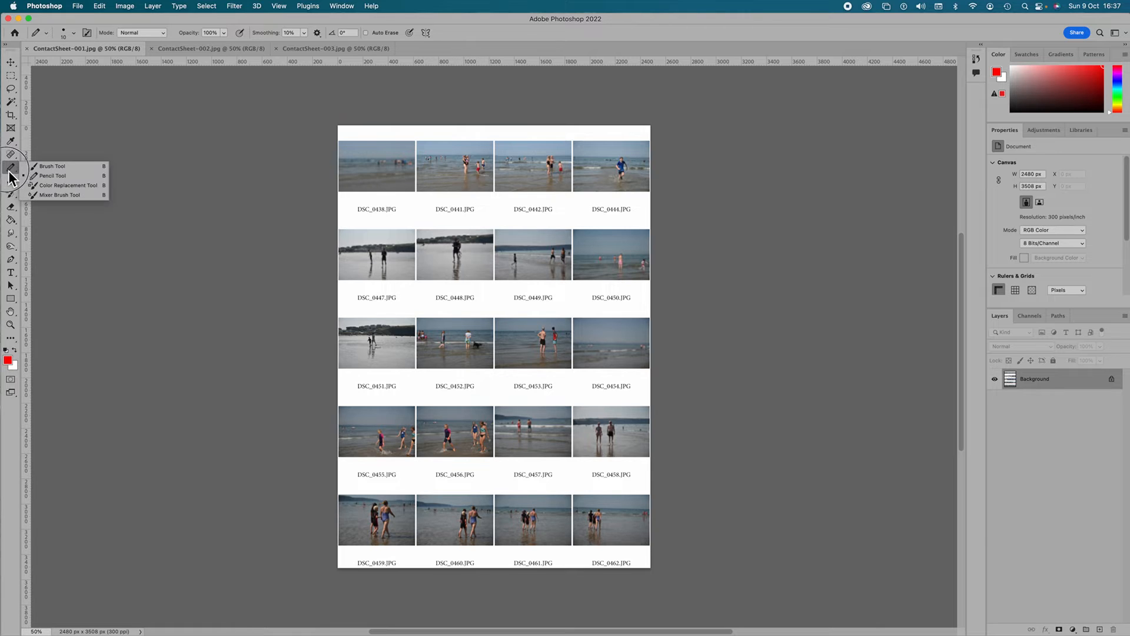
{"action": "left_click", "coordinate": [53, 176]}
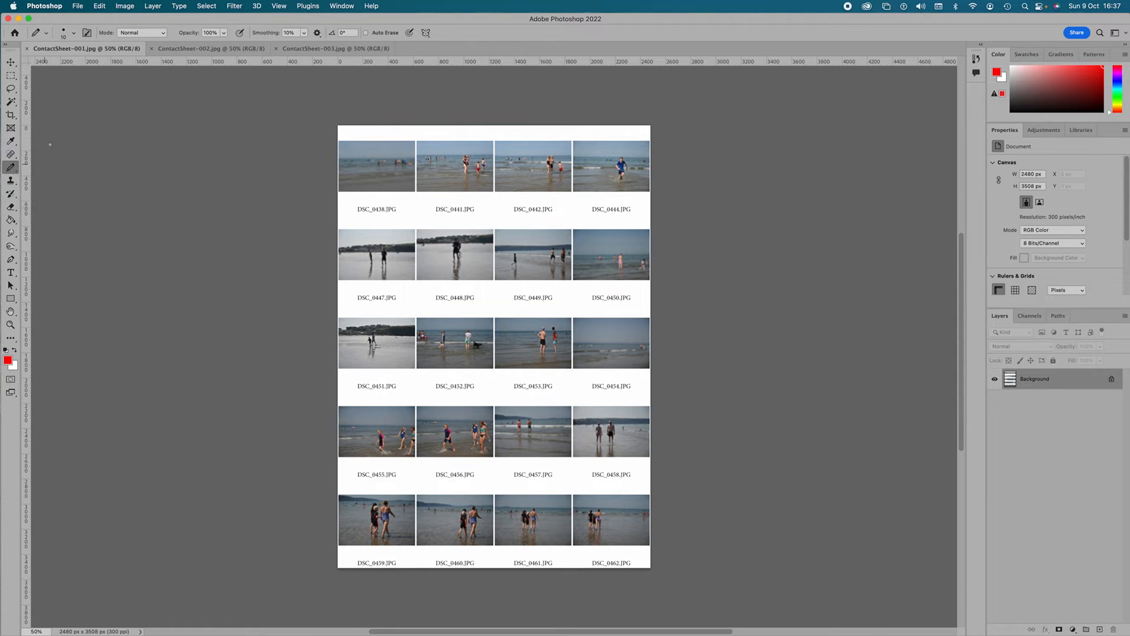
{"action": "left_click", "coordinate": [75, 34]}
{"action": "left_click", "coordinate": [74, 34]}
Step: Cross out photos DSC_0438 and DSC_0441 on ContactSheet-001 with straight red diagonal pencil lines
{"action": "scroll", "coordinate": [333, 142], "scroll_direction": "left", "scroll_amount": 2}
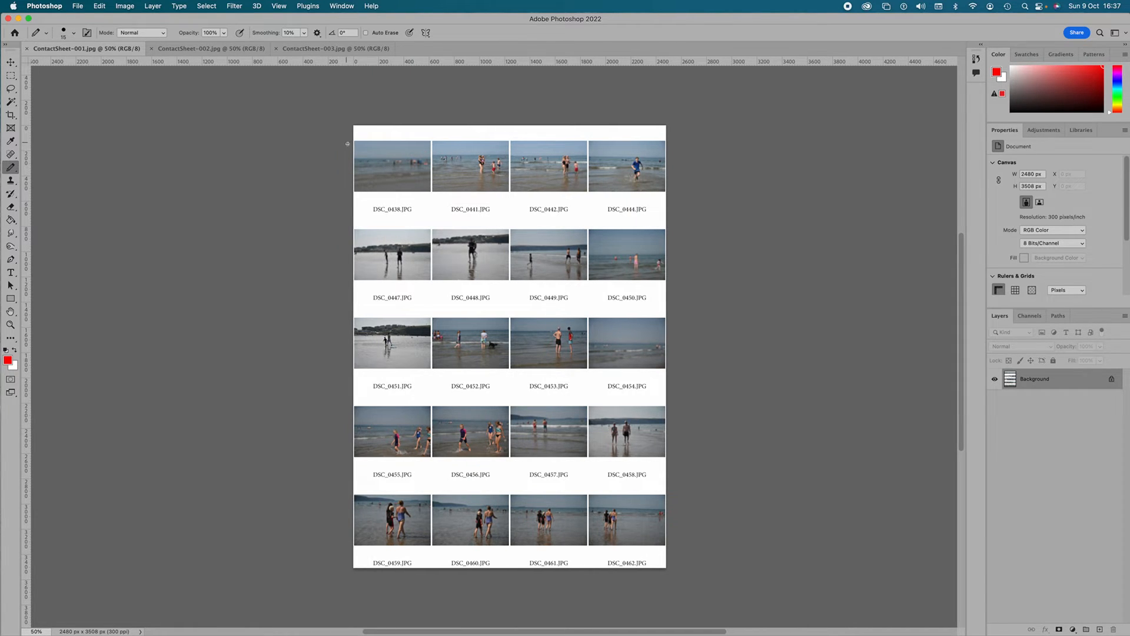
{"action": "scroll", "coordinate": [355, 143], "scroll_direction": "right", "scroll_amount": 1}
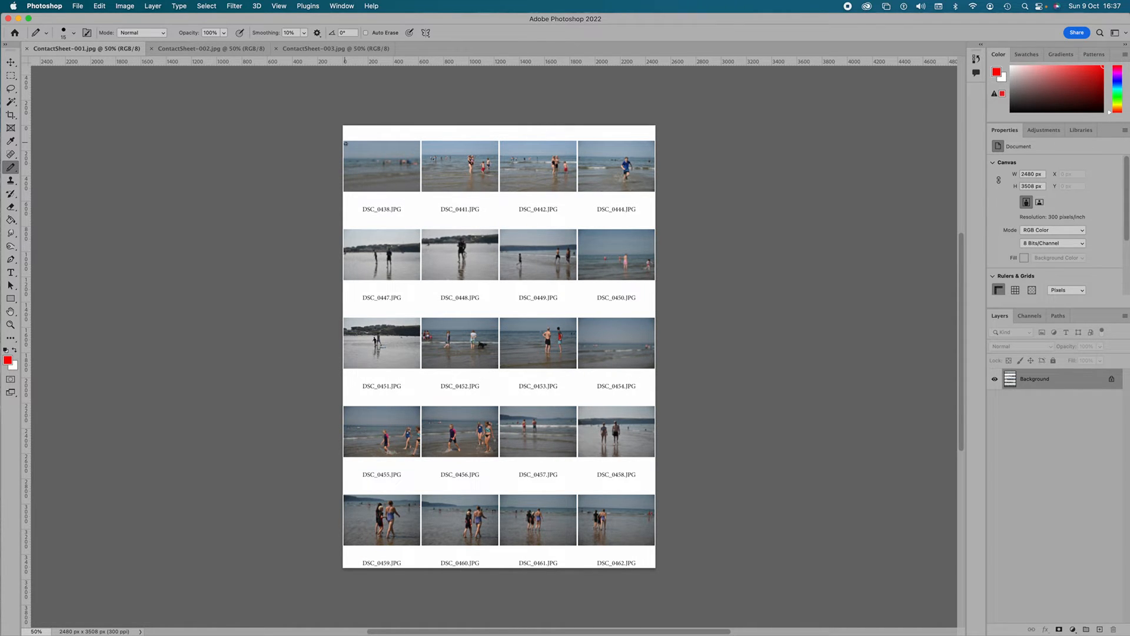
{"action": "left_click", "coordinate": [344, 142]}
{"action": "left_click", "coordinate": [420, 191], "text": "shift"}
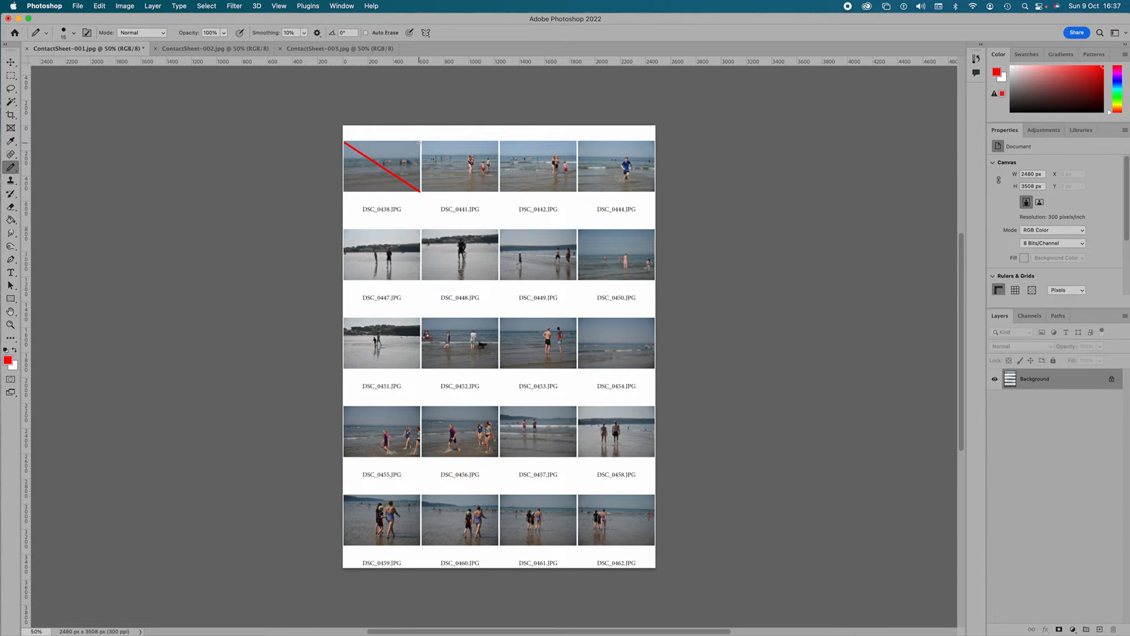
{"action": "left_click", "coordinate": [346, 191], "text": "shift"}
{"action": "left_click", "coordinate": [423, 142], "text": "shift"}
{"action": "left_click", "coordinate": [426, 191], "text": "shift"}
Step: Switch to the Photography workspace and enlarge ContactSheet-001 to about 182% with the Navigator
{"action": "left_click", "coordinate": [1117, 34]}
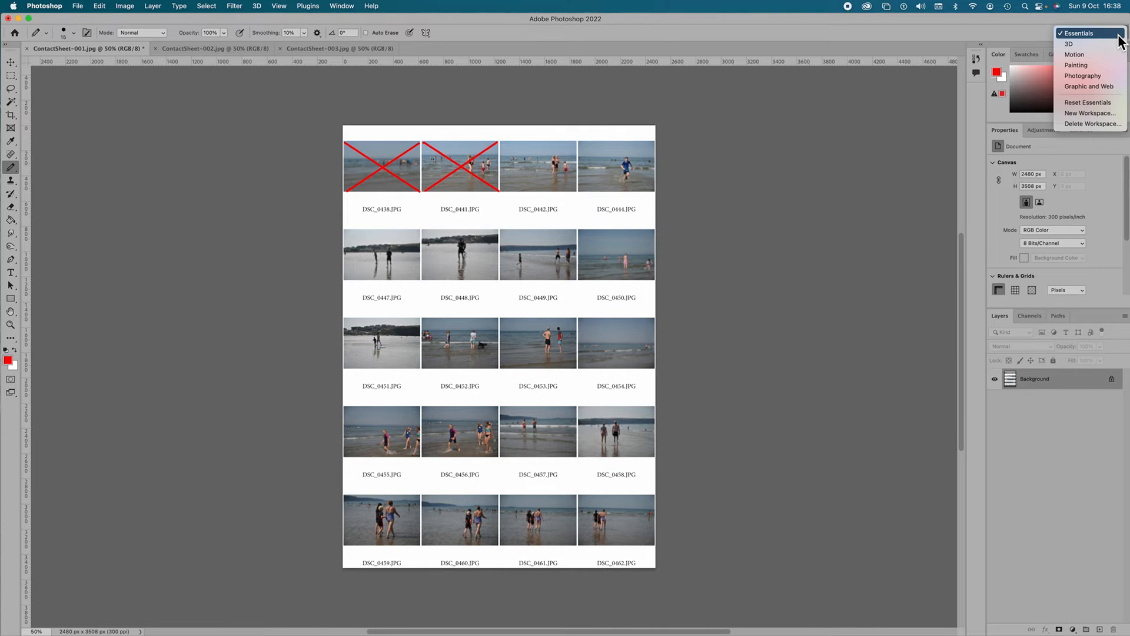
{"action": "left_click", "coordinate": [1086, 76]}
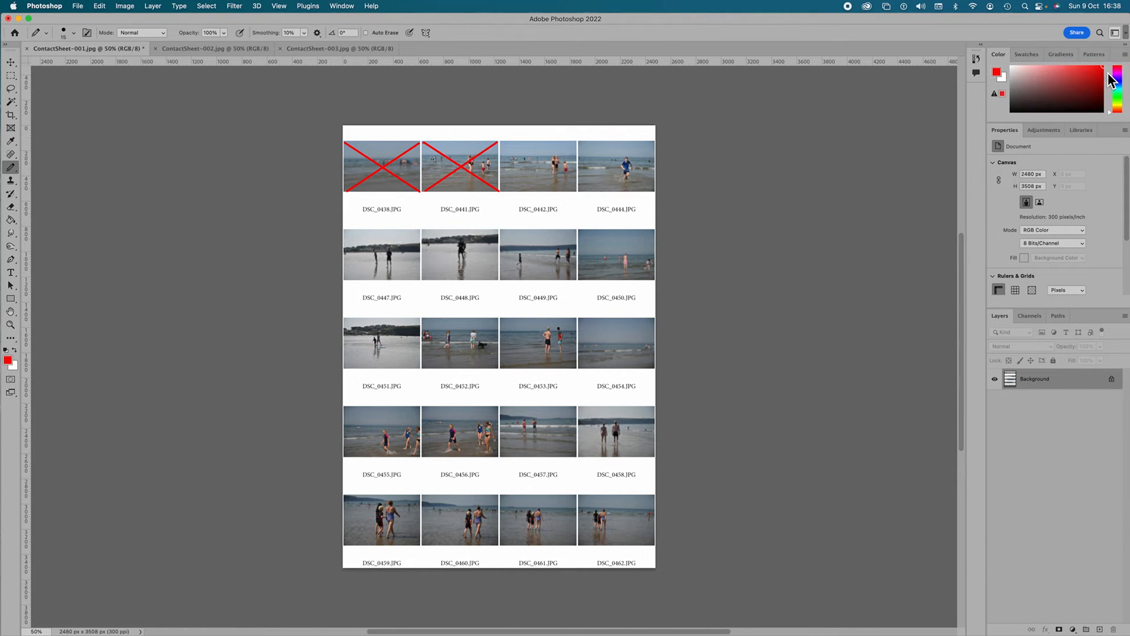
{"action": "left_click", "coordinate": [1059, 57]}
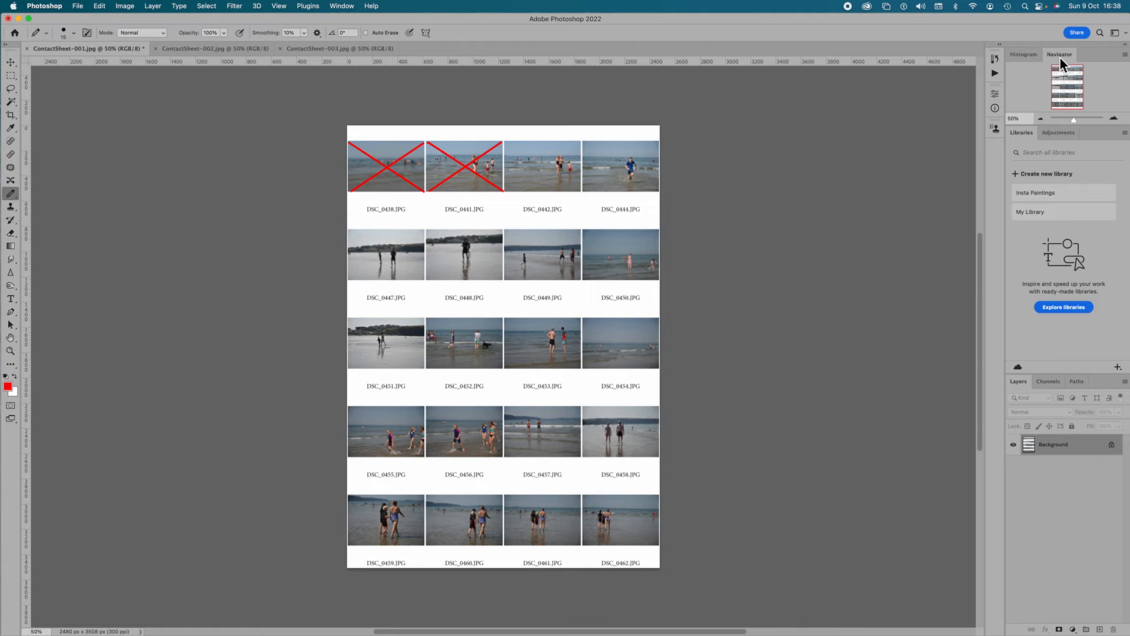
{"action": "left_click_drag", "start_coordinate": [1074, 120], "coordinate": [1083, 120]}
Step: Examine the enlarged photos across the rows of ContactSheet-001 to judge which ones to mark
{"action": "scroll", "coordinate": [831, 134], "scroll_direction": "up", "scroll_amount": 5}
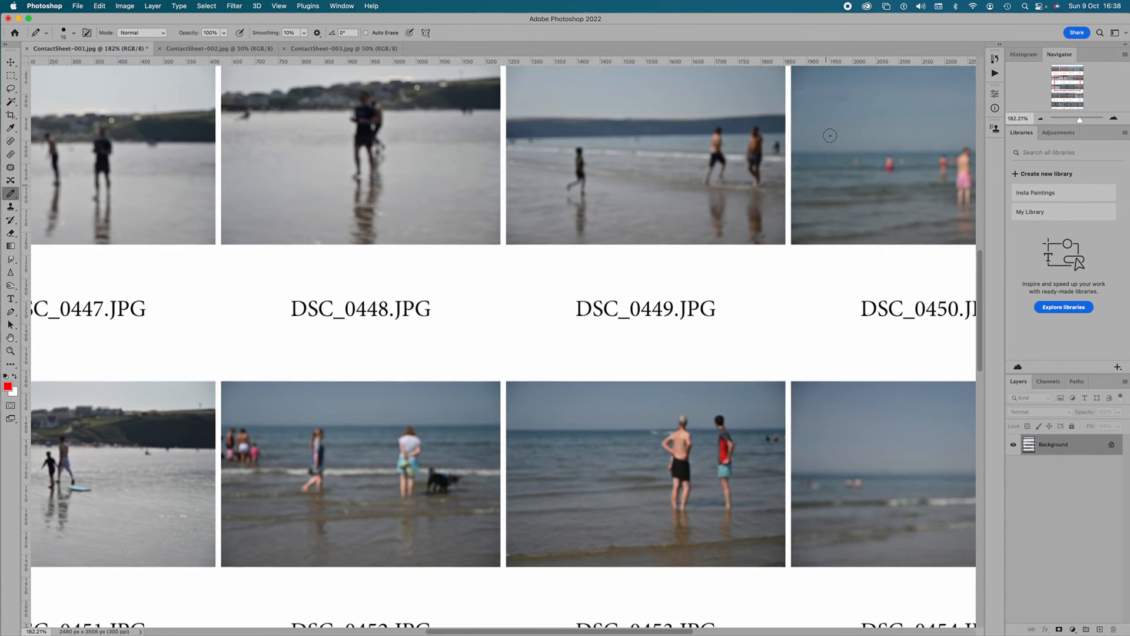
{"action": "scroll", "coordinate": [798, 133], "scroll_direction": "left", "scroll_amount": 2}
{"action": "scroll", "coordinate": [797, 133], "scroll_direction": "up", "scroll_amount": 5}
{"action": "scroll", "coordinate": [797, 130], "scroll_direction": "down", "scroll_amount": 6}
{"action": "scroll", "coordinate": [797, 129], "scroll_direction": "down", "scroll_amount": 4}
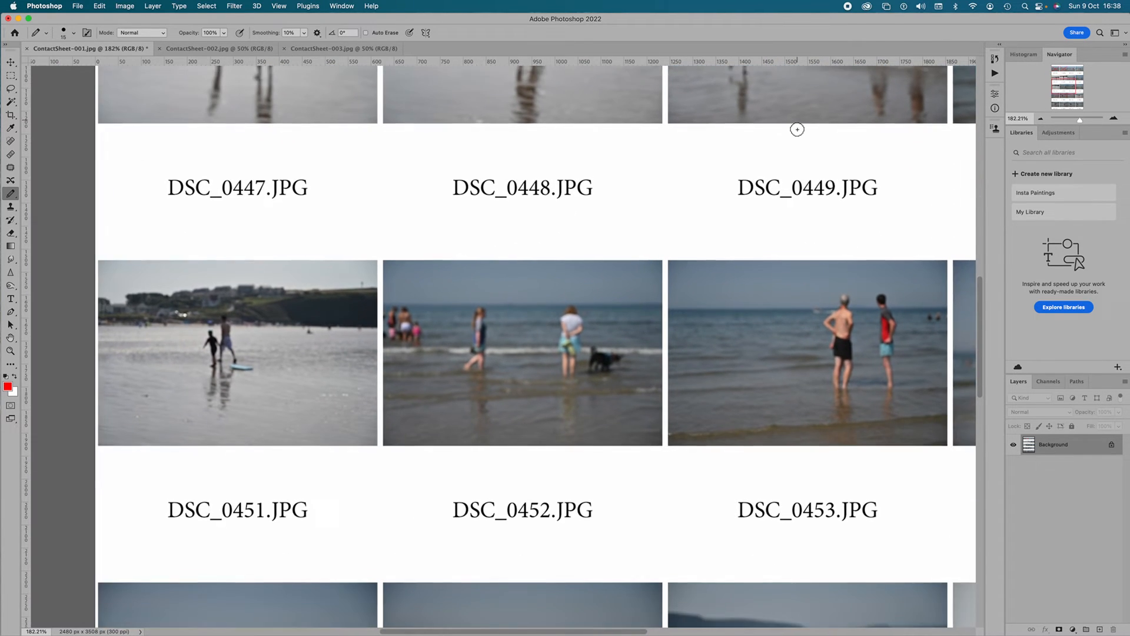
{"action": "scroll", "coordinate": [797, 129], "scroll_direction": "right", "scroll_amount": 3}
{"action": "scroll", "coordinate": [797, 128], "scroll_direction": "down", "scroll_amount": 4}
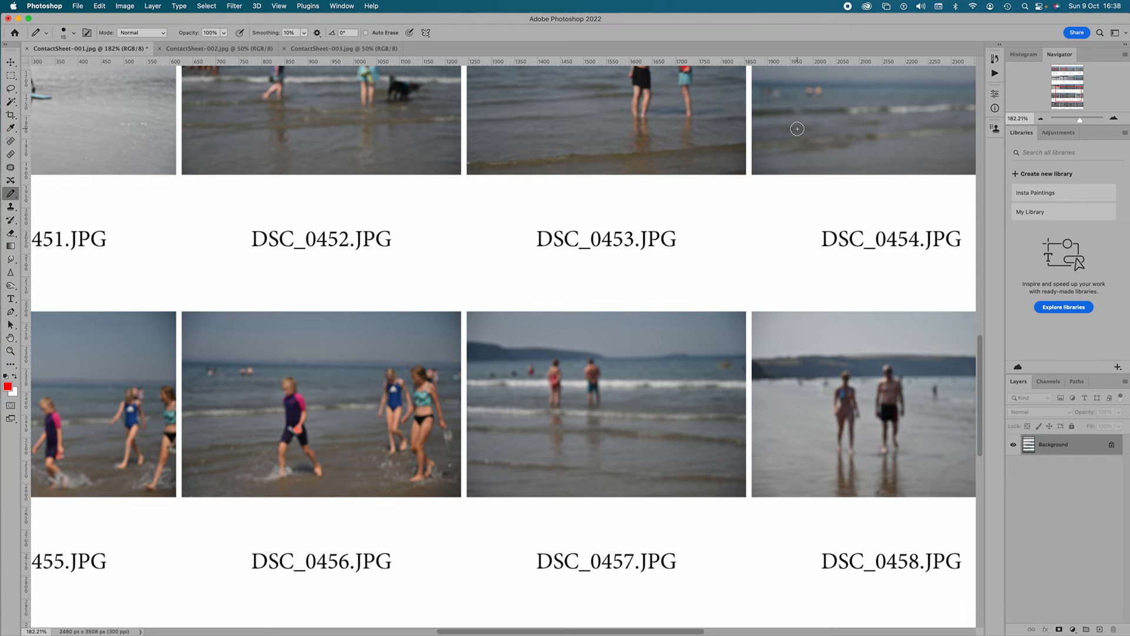
{"action": "scroll", "coordinate": [797, 129], "scroll_direction": "down", "scroll_amount": 6}
{"action": "scroll", "coordinate": [797, 129], "scroll_direction": "left", "scroll_amount": 3}
{"action": "scroll", "coordinate": [797, 129], "scroll_direction": "up", "scroll_amount": 6}
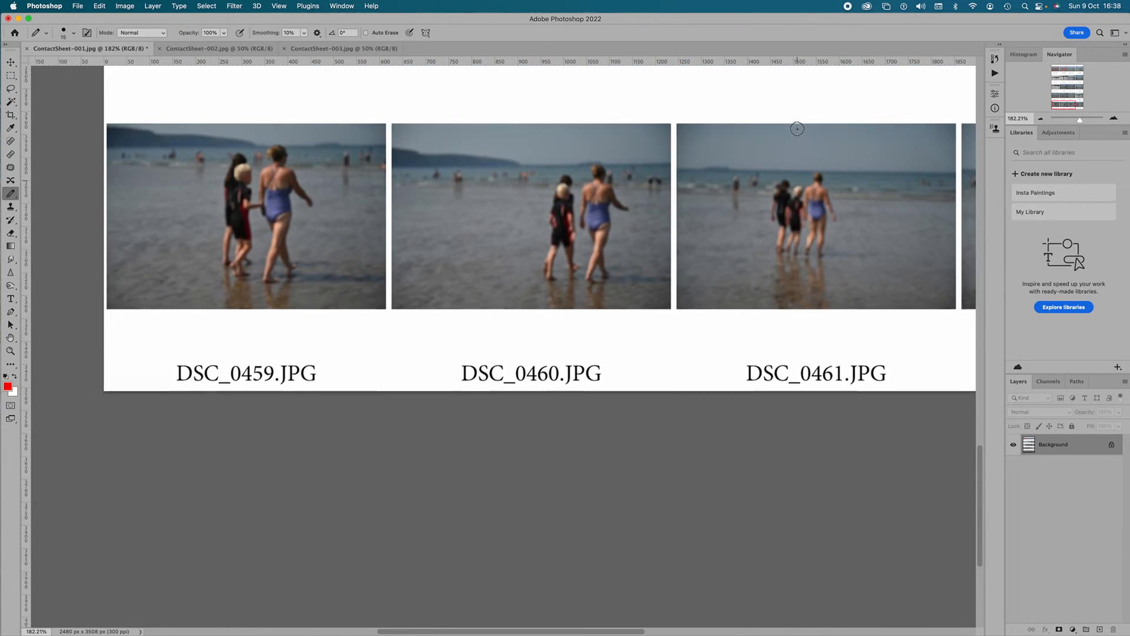
{"action": "scroll", "coordinate": [797, 129], "scroll_direction": "right", "scroll_amount": 3}
{"action": "scroll", "coordinate": [797, 129], "scroll_direction": "up", "scroll_amount": 2}
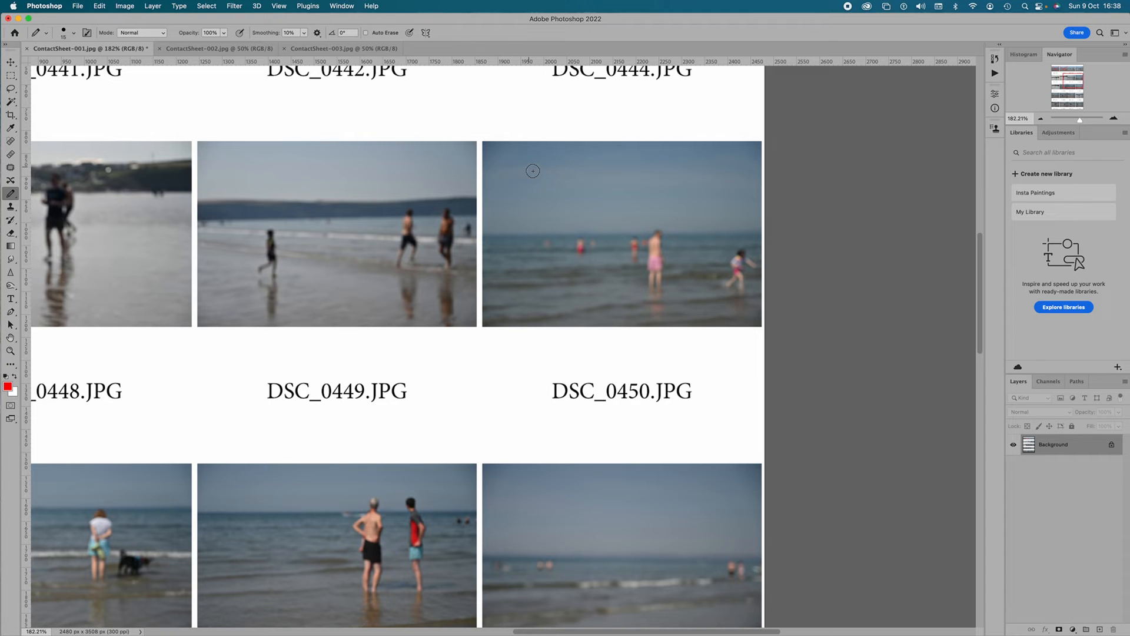
Step: Outline photo DSC_0450 along all four edges with straight red pencil lines
{"action": "left_click", "coordinate": [484, 144]}
{"action": "left_click", "coordinate": [764, 149], "text": "shift"}
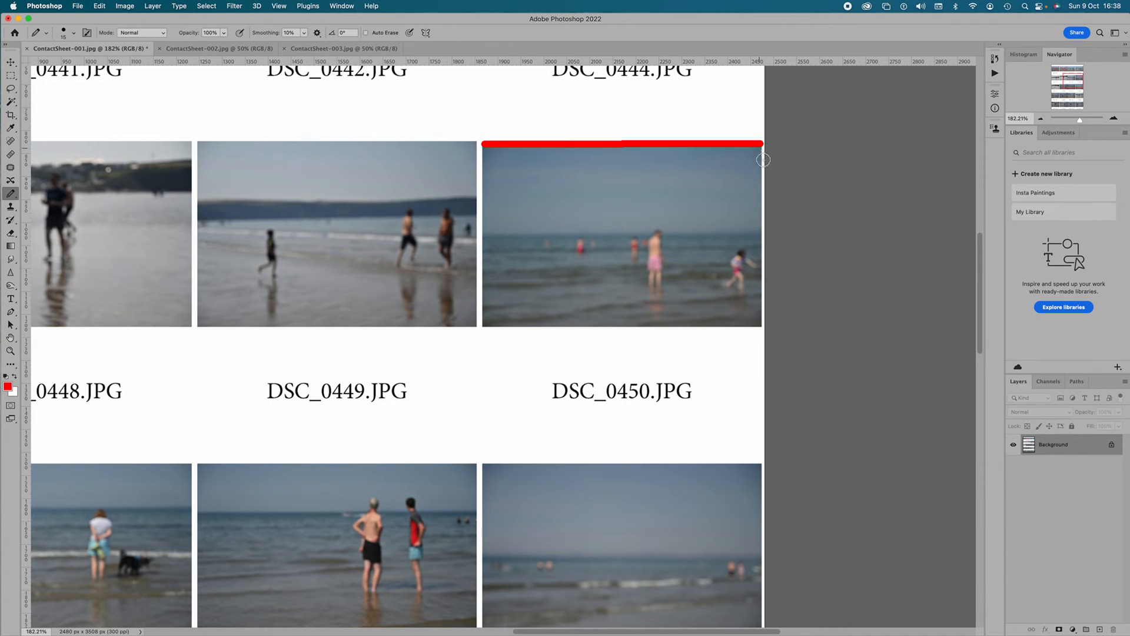
{"action": "left_click", "coordinate": [760, 324], "text": "shift"}
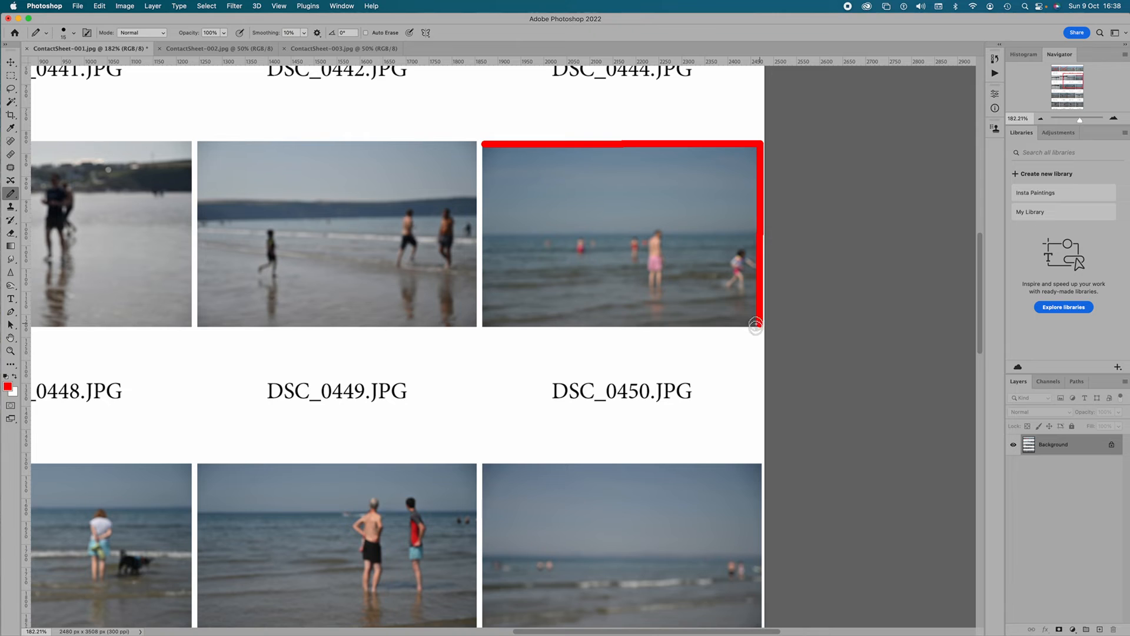
{"action": "left_click", "coordinate": [485, 325], "text": "shift"}
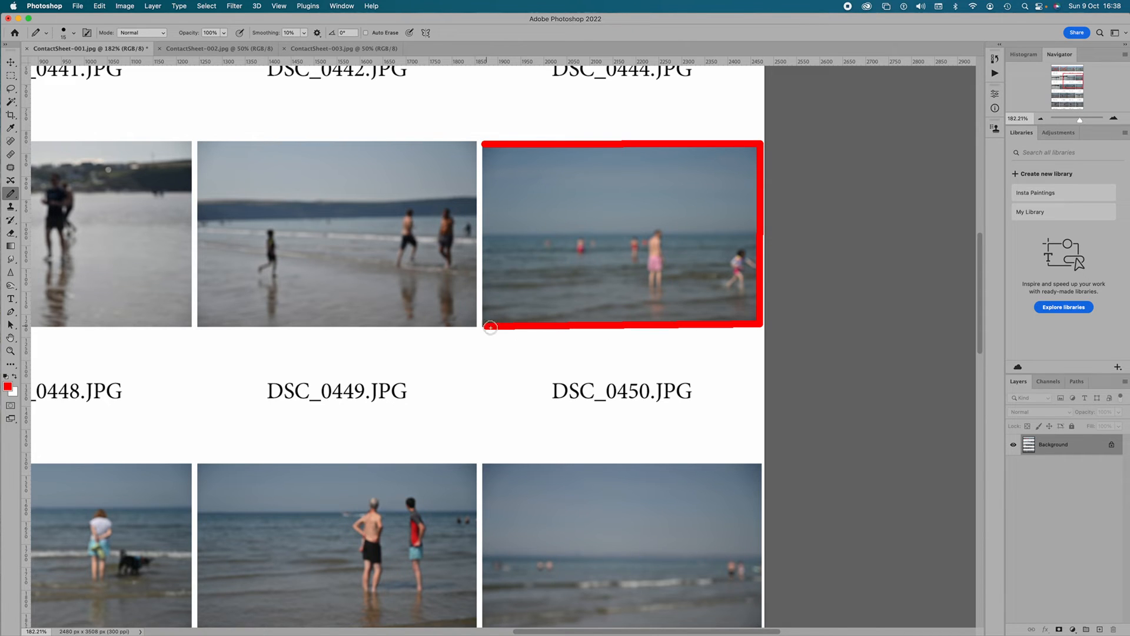
{"action": "left_click", "coordinate": [488, 151], "text": "shift"}
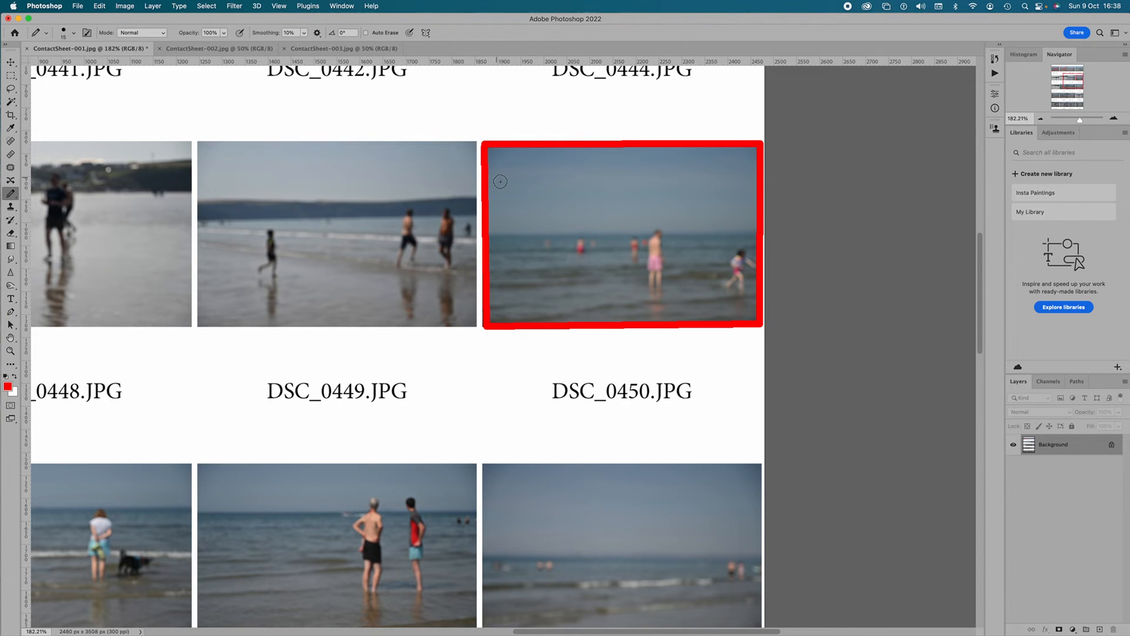
Step: Cross out photo DSC_0453 with two straight red diagonal pencil lines from corner to corner
{"action": "scroll", "coordinate": [496, 178], "scroll_direction": "down", "scroll_amount": 3}
{"action": "scroll", "coordinate": [497, 179], "scroll_direction": "down", "scroll_amount": 3}
{"action": "scroll", "coordinate": [498, 179], "scroll_direction": "left", "scroll_amount": 1}
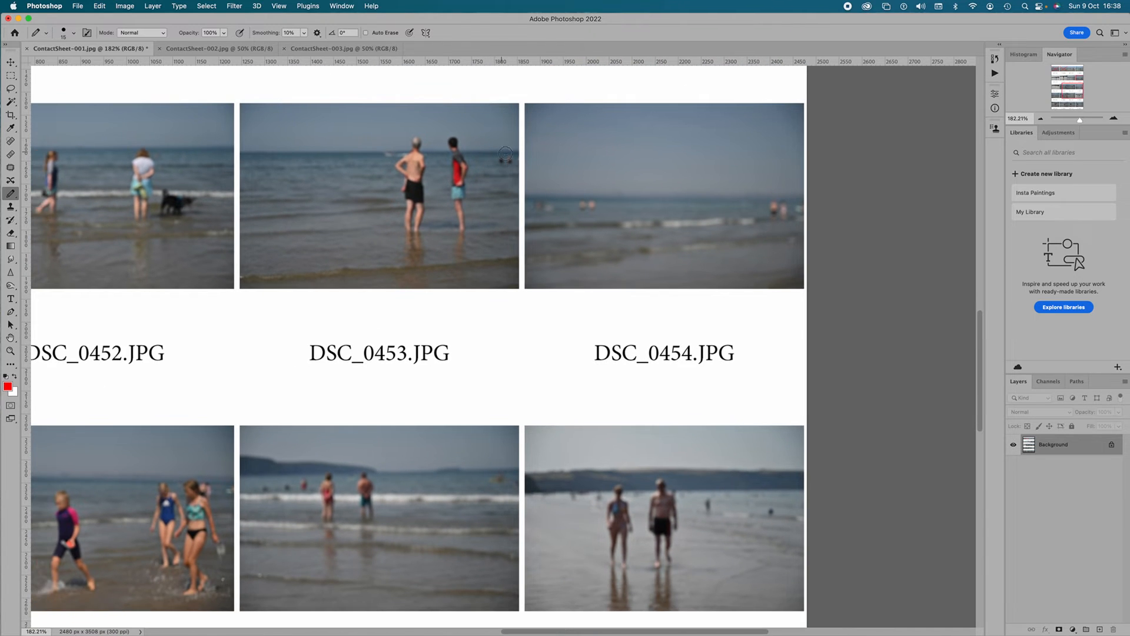
{"action": "left_click", "coordinate": [513, 105]}
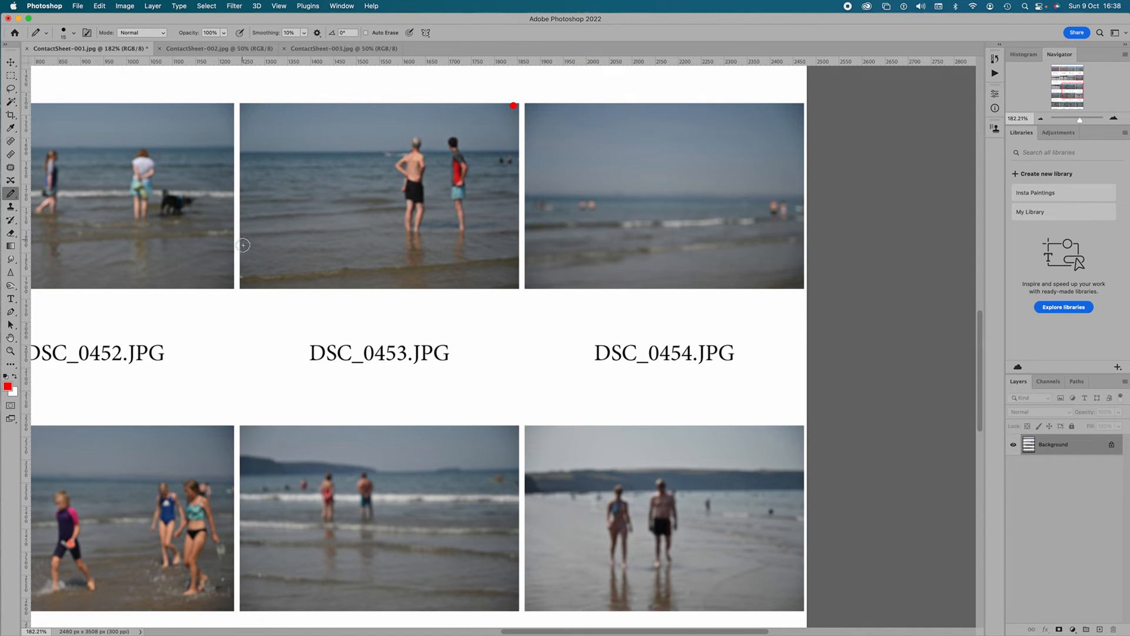
{"action": "left_click", "coordinate": [239, 287], "text": "shift"}
{"action": "left_click", "coordinate": [244, 106]}
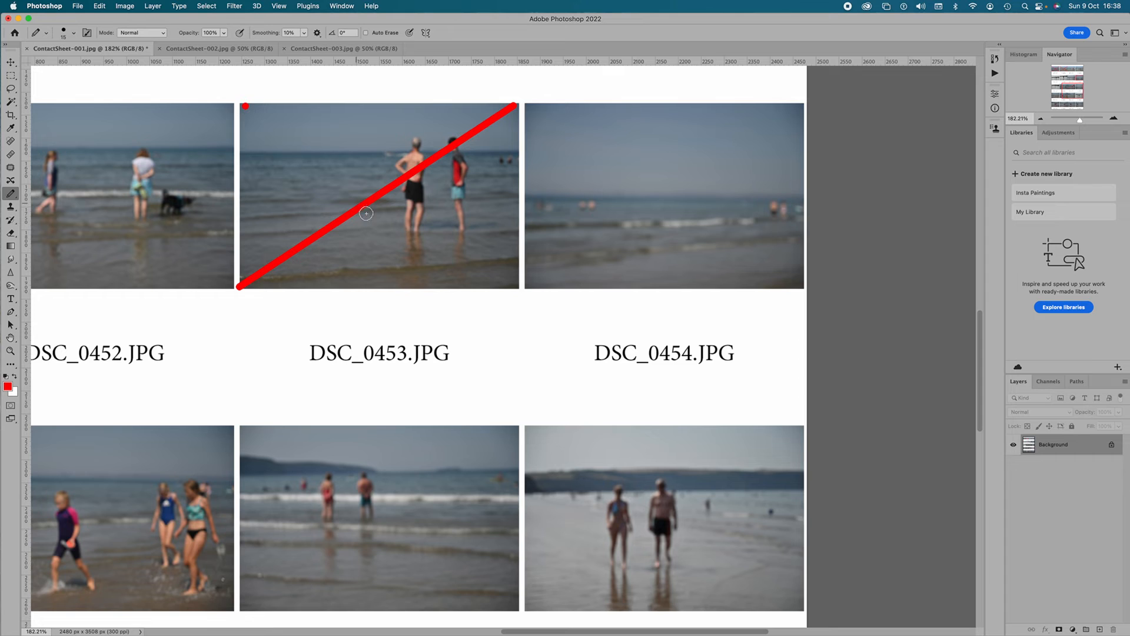
{"action": "left_click", "coordinate": [516, 286], "text": "shift"}
Step: Draw a red rectangular crop frame around the two standing figures inside photo DSC_0458
{"action": "scroll", "coordinate": [560, 344], "scroll_direction": "down", "scroll_amount": 5}
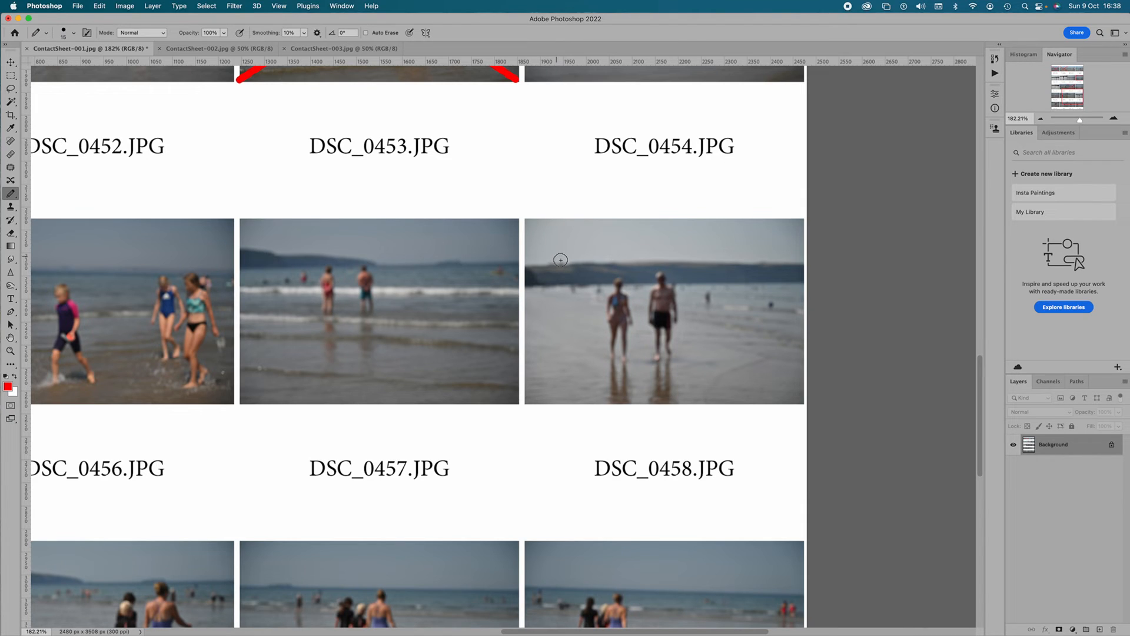
{"action": "left_click", "coordinate": [534, 252]}
{"action": "left_click", "coordinate": [746, 256], "text": "shift"}
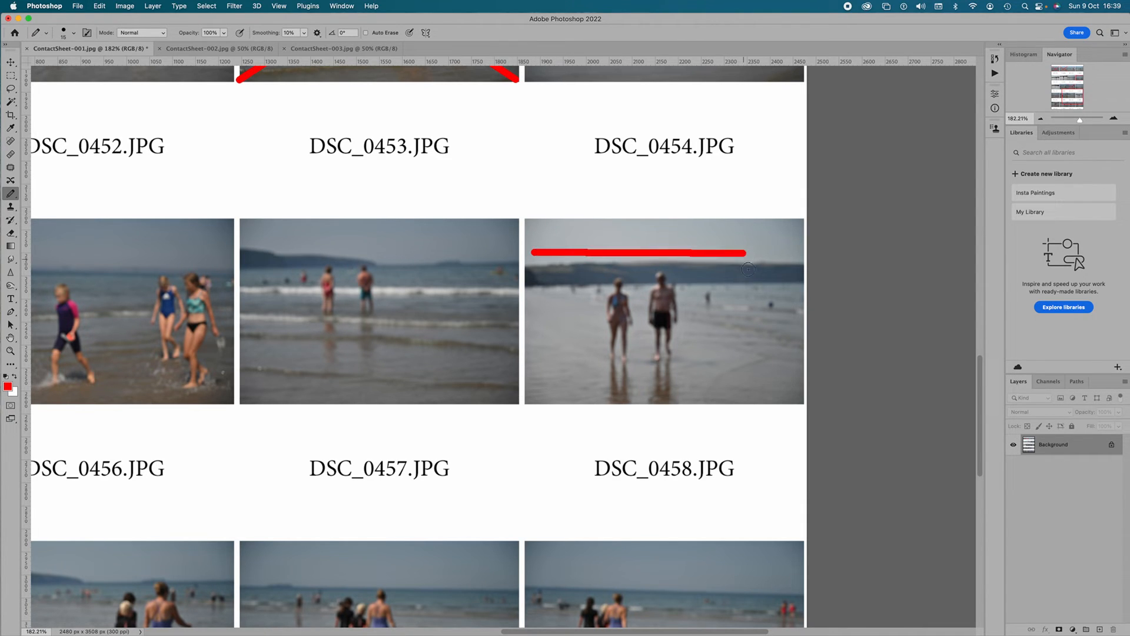
{"action": "left_click", "coordinate": [748, 368], "text": "shift"}
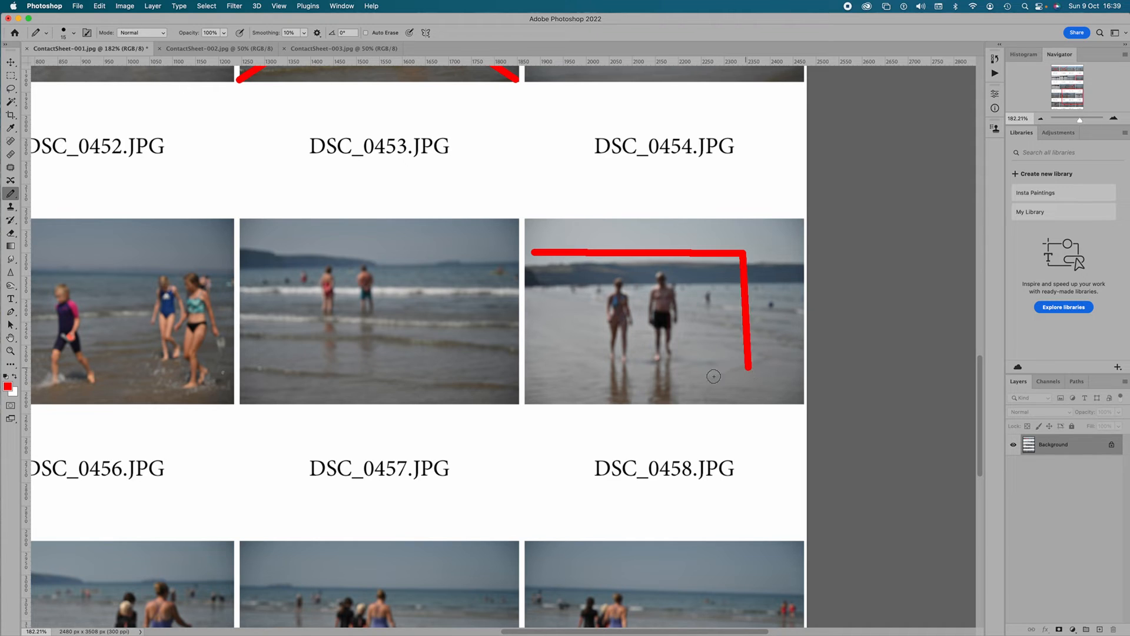
{"action": "left_click", "coordinate": [531, 374], "text": "shift"}
{"action": "left_click", "coordinate": [532, 252], "text": "shift"}
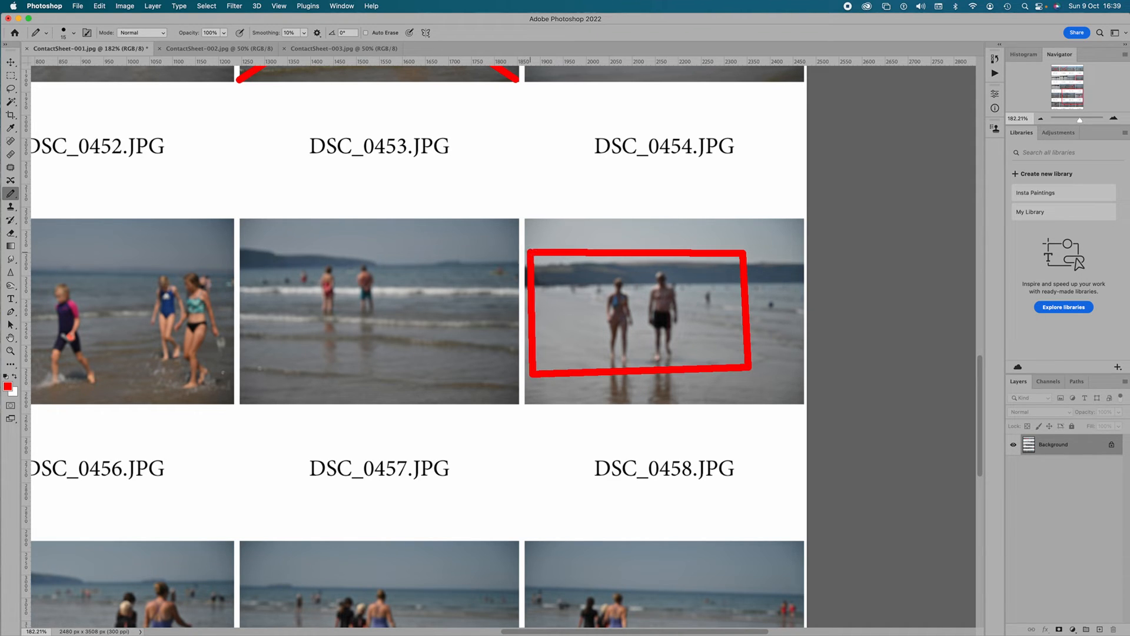
Step: Review the whole marked ContactSheet-001 at about 43% and look at ContactSheet-002 and ContactSheet-003 before returning to it
{"action": "scroll", "coordinate": [766, 302], "scroll_direction": "down", "scroll_amount": 3}
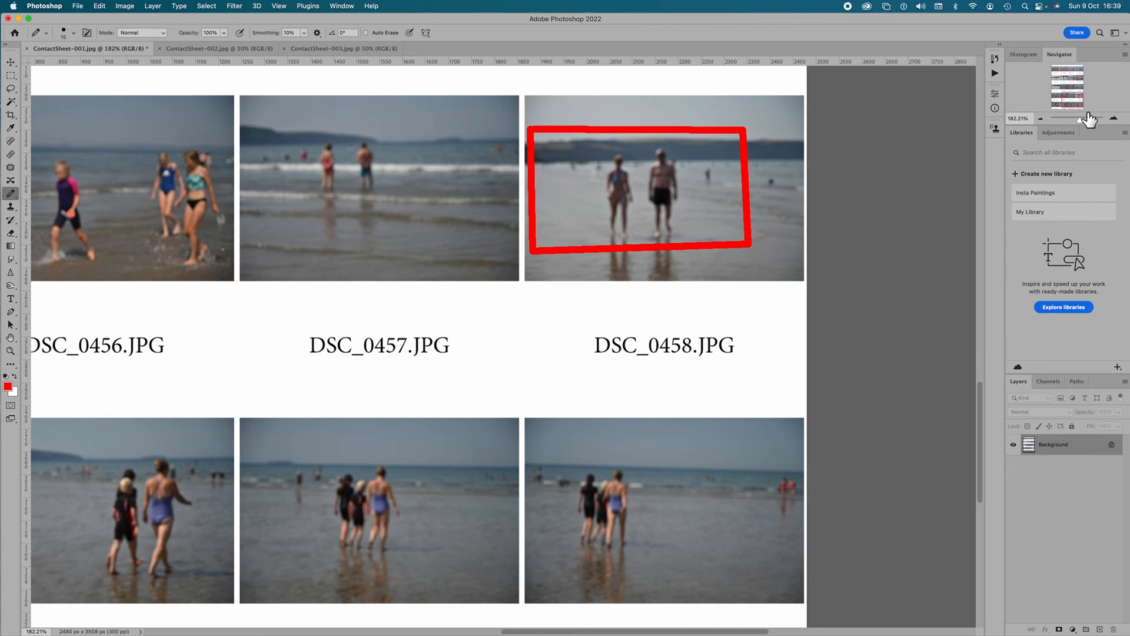
{"action": "left_click_drag", "start_coordinate": [1082, 122], "coordinate": [1076, 122]}
{"action": "scroll", "coordinate": [338, 203], "scroll_direction": "up", "scroll_amount": 3}
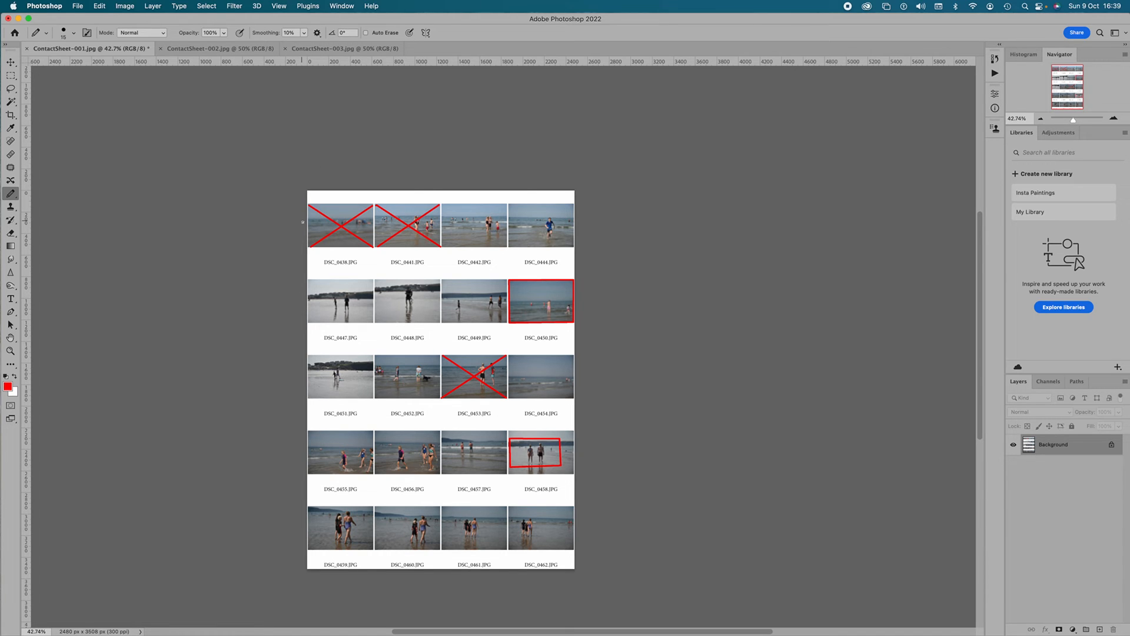
{"action": "left_click", "coordinate": [253, 49]}
{"action": "left_click", "coordinate": [333, 49]}
{"action": "left_click", "coordinate": [89, 48]}
Step: Save the marked ContactSheet-001.jpg and close all the open contact sheets to return to the Finder
{"action": "left_click", "coordinate": [79, 6]}
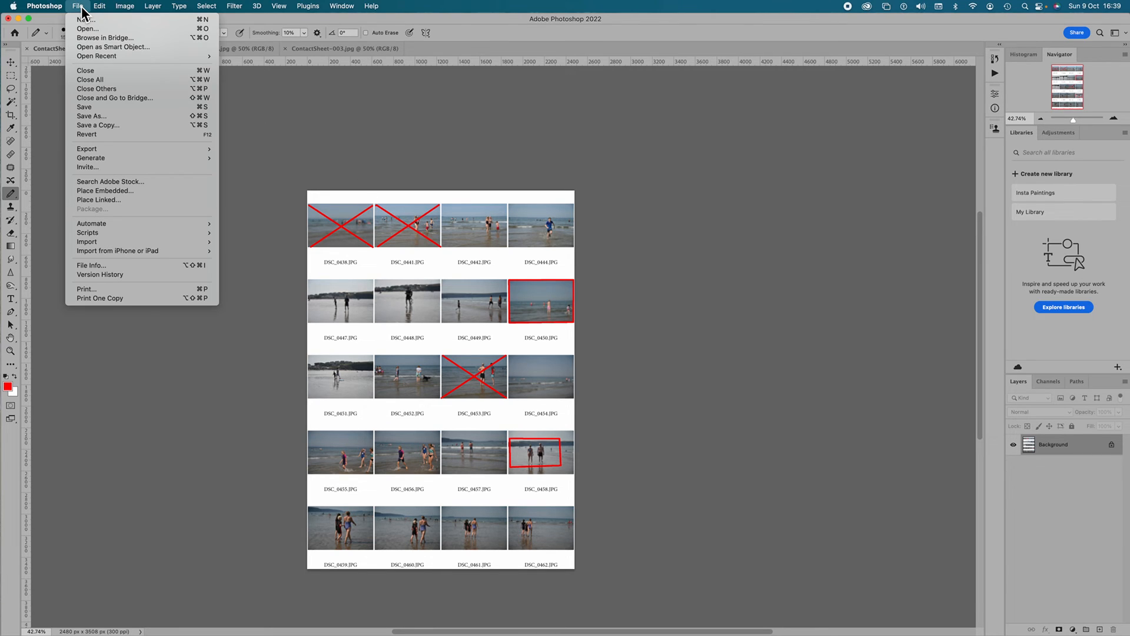
{"action": "left_click", "coordinate": [126, 108]}
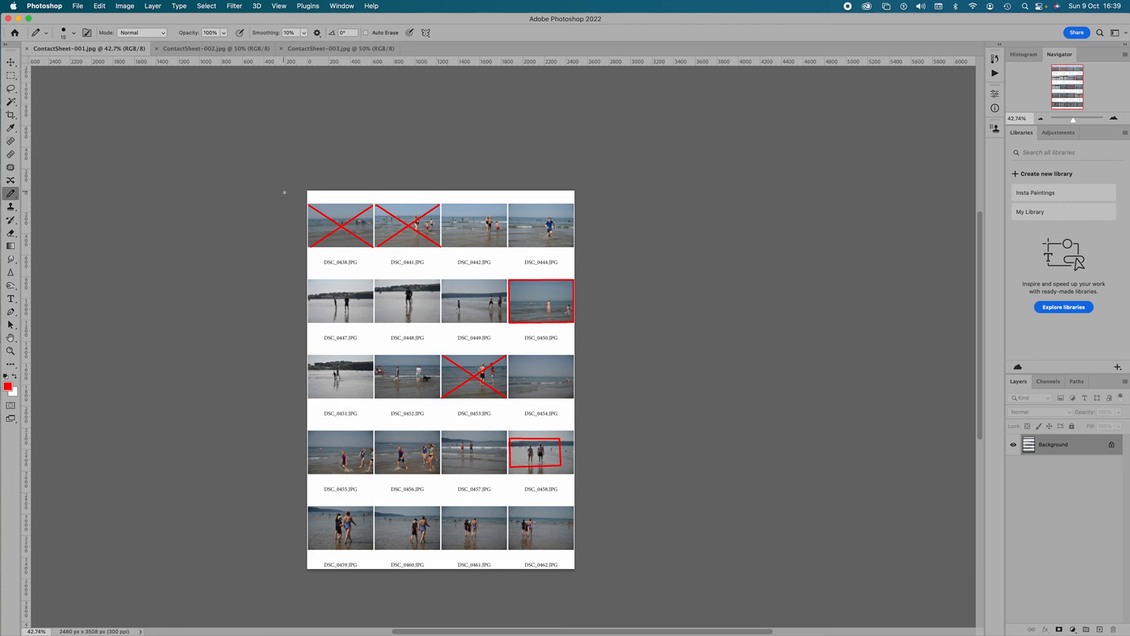
{"action": "left_click", "coordinate": [27, 49]}
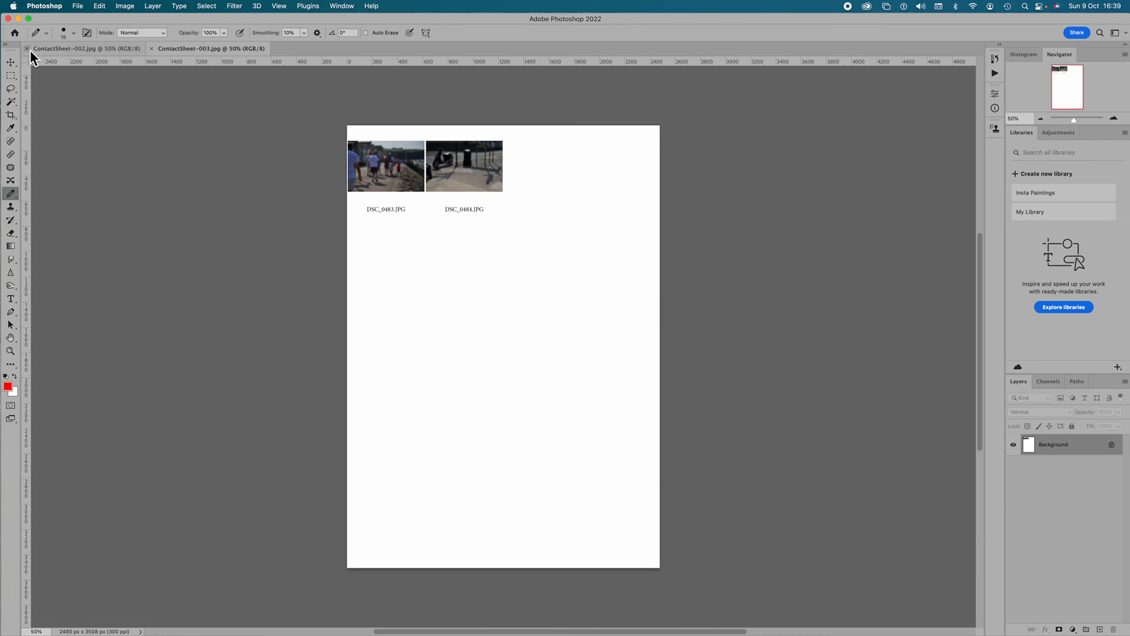
{"action": "left_click", "coordinate": [156, 52]}
{"action": "left_click", "coordinate": [9, 19]}
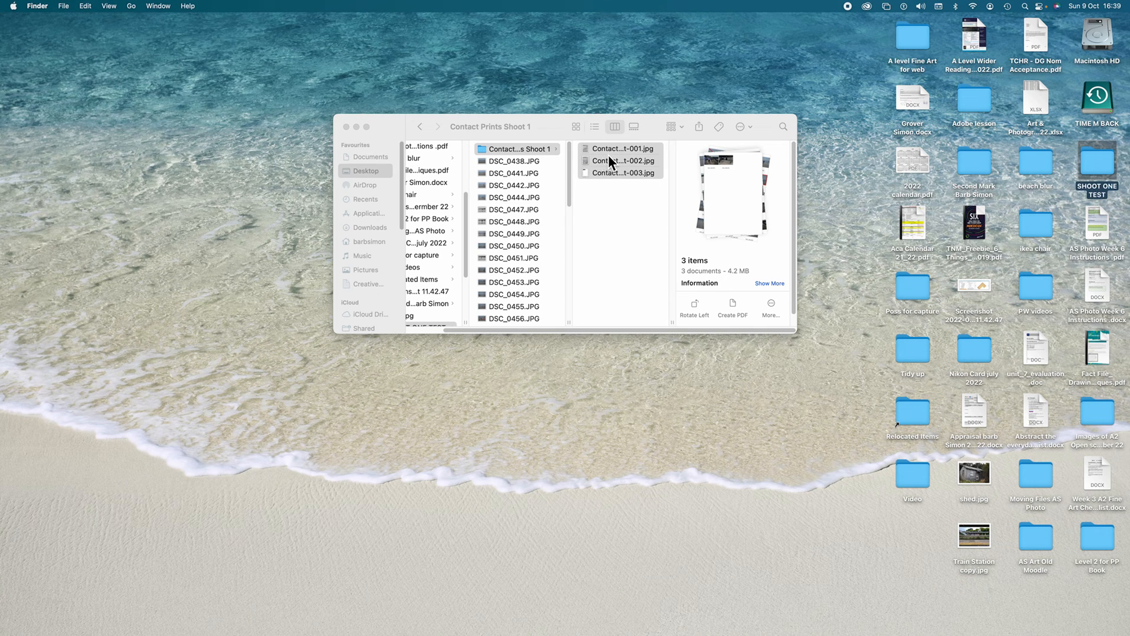
Step: Open ContactSheet-001.jpg from Contact Prints Shoot 1 in Preview to check its red markings, and close the Preview and Finder windows
{"action": "left_click", "coordinate": [602, 150]}
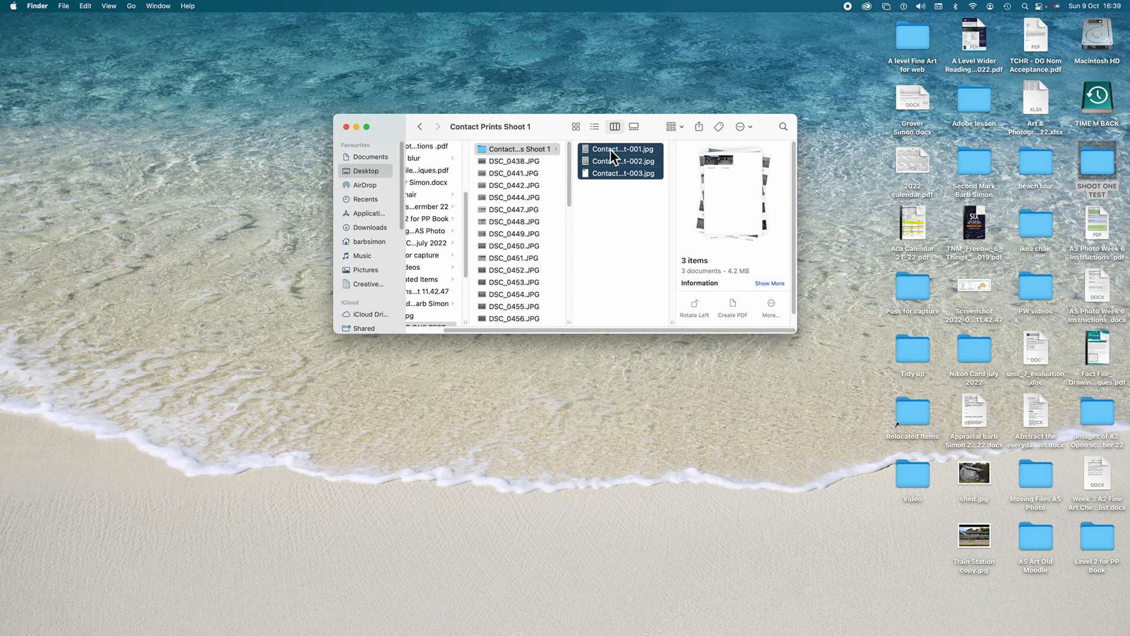
{"action": "left_click", "coordinate": [609, 151]}
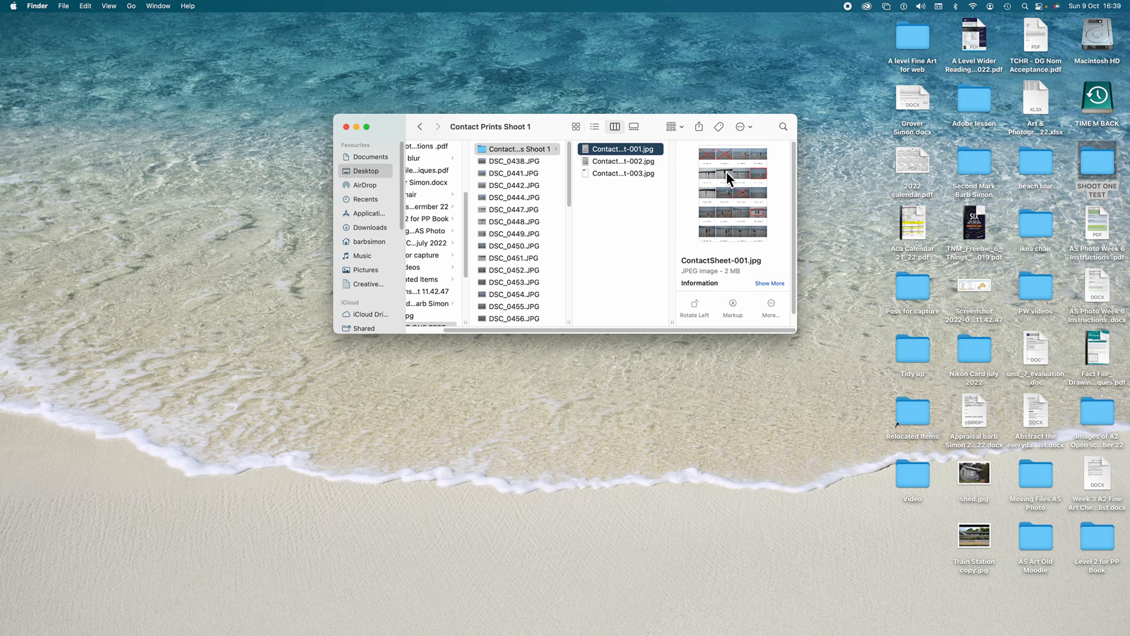
{"action": "double_click", "coordinate": [619, 150]}
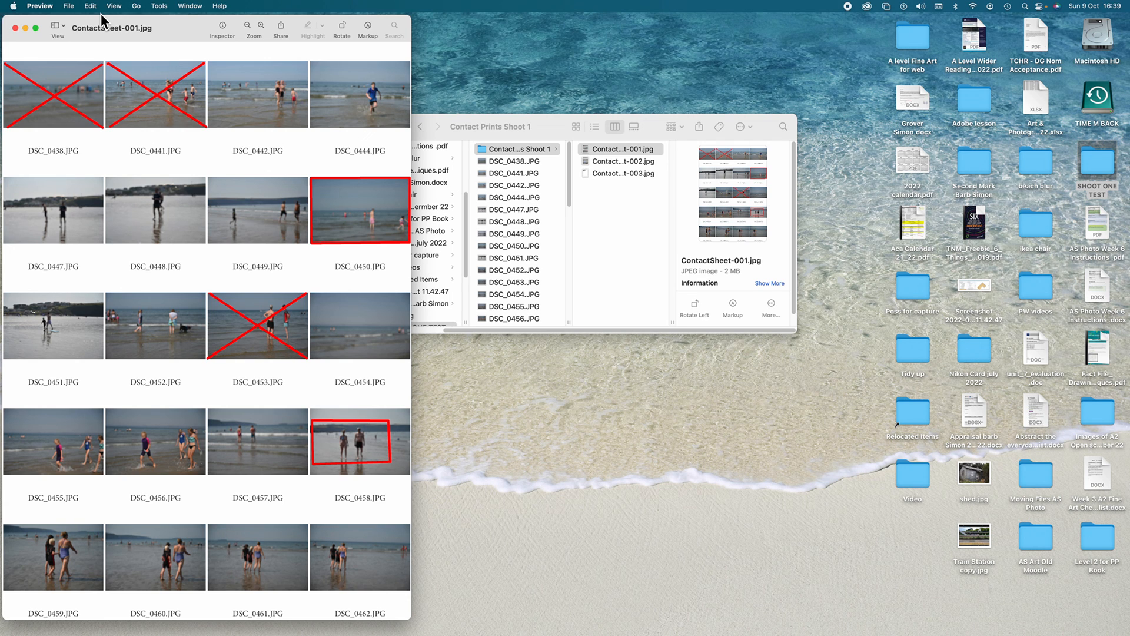
{"action": "left_click", "coordinate": [19, 30]}
{"action": "left_click", "coordinate": [362, 131]}
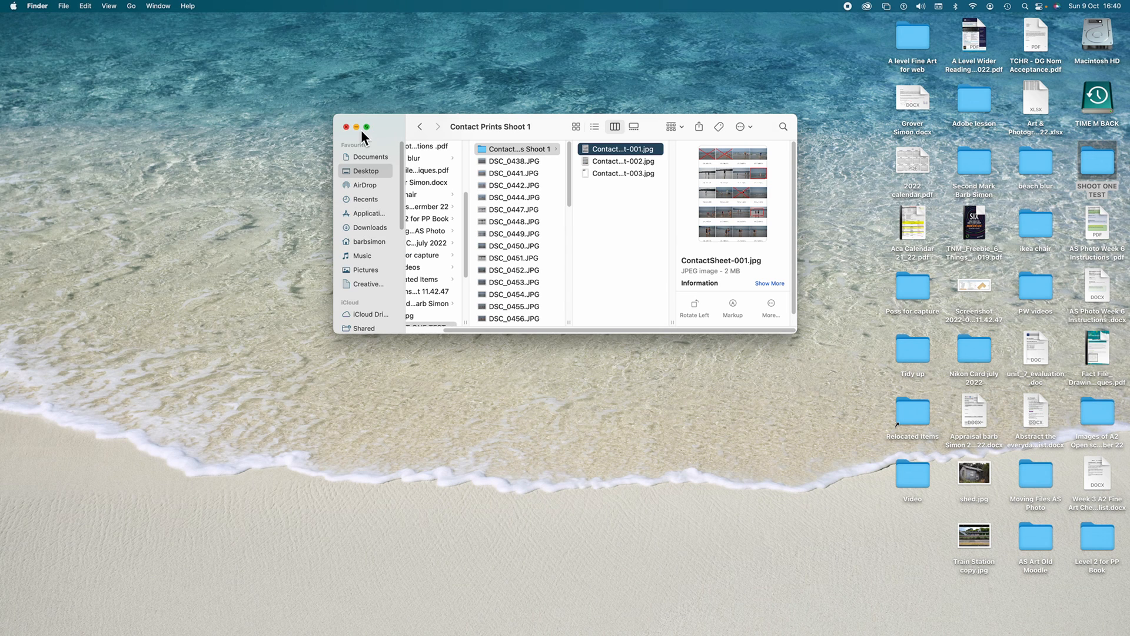
{"action": "left_click", "coordinate": [346, 127]}
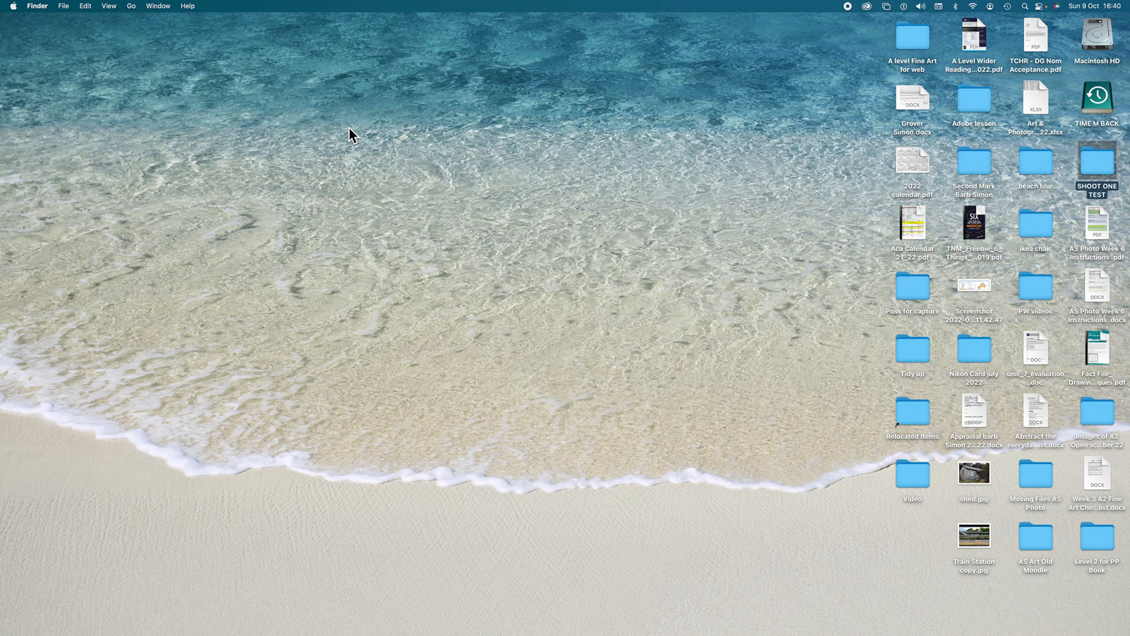